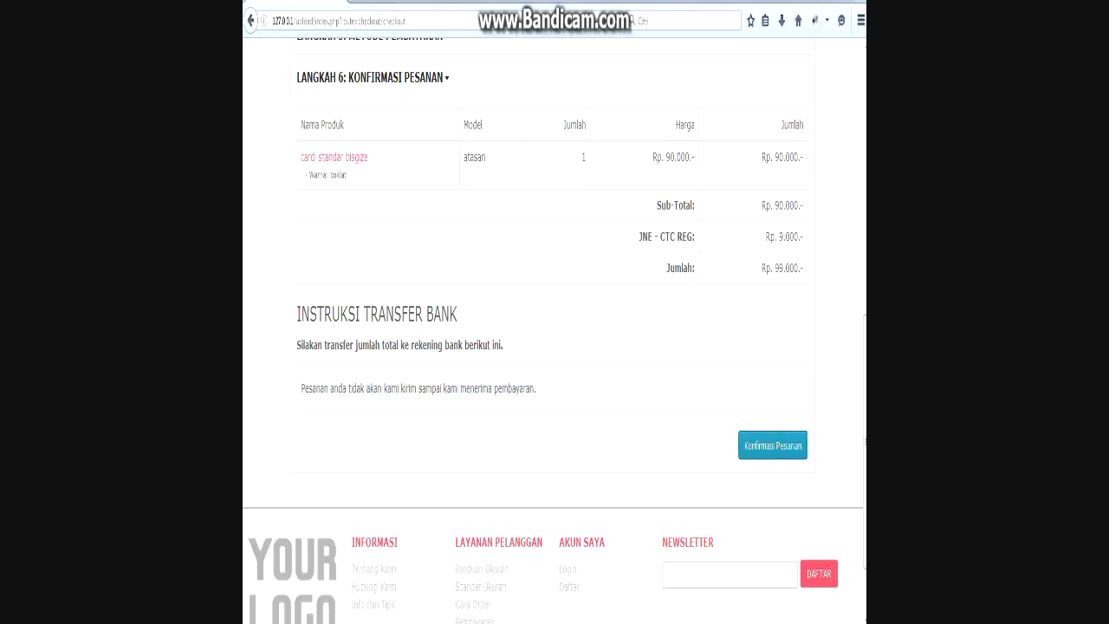
Place the order and write 'pesanan berhasil di simpan' in the Notepad note.
{"action": "left_click", "coordinate": [772, 445]}
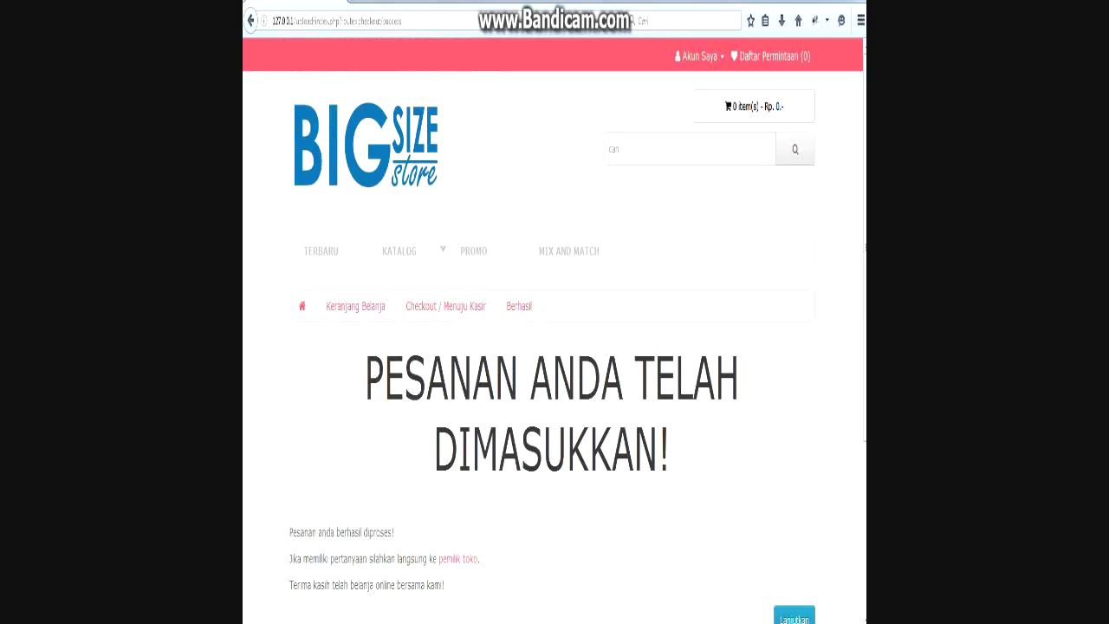
{"action": "scroll", "coordinate": [555, 346], "scroll_direction": "down", "scroll_amount": 3}
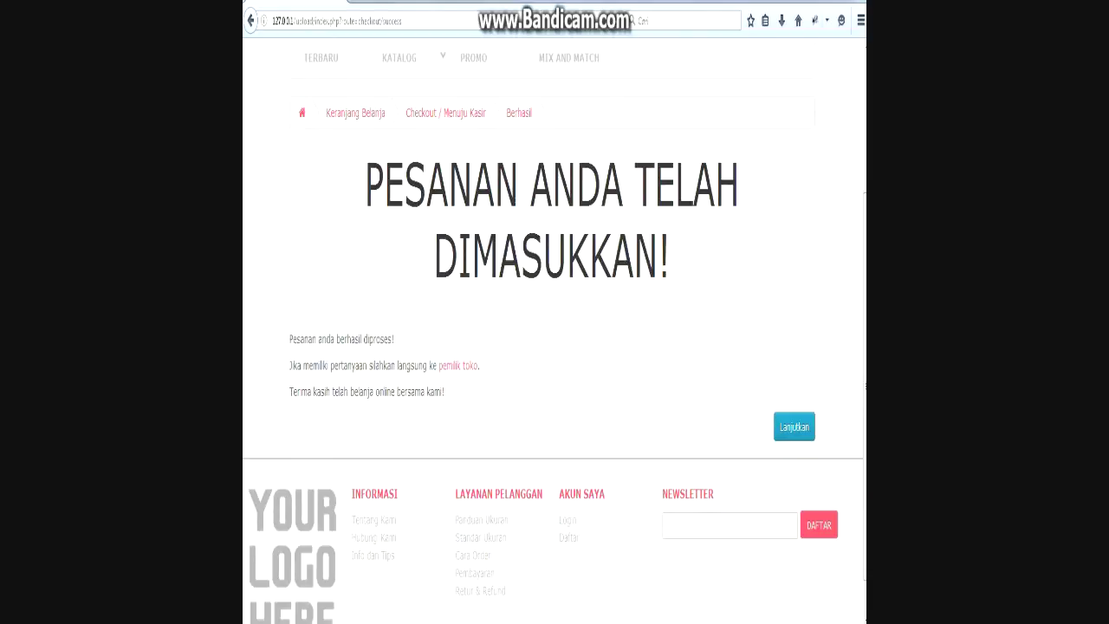
{"action": "key", "text": "alt+Tab"}
{"action": "left_click_drag", "start_coordinate": [747, 329], "coordinate": [587, 139]}
{"action": "type", "text": "pe"}
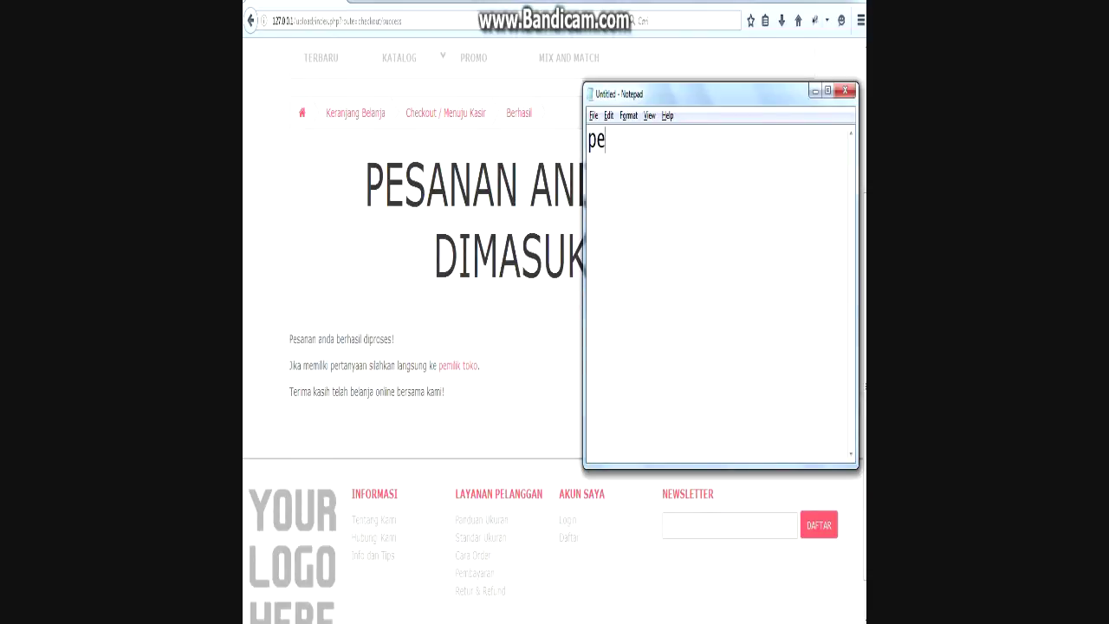
{"action": "type", "text": "sanan berhas"}
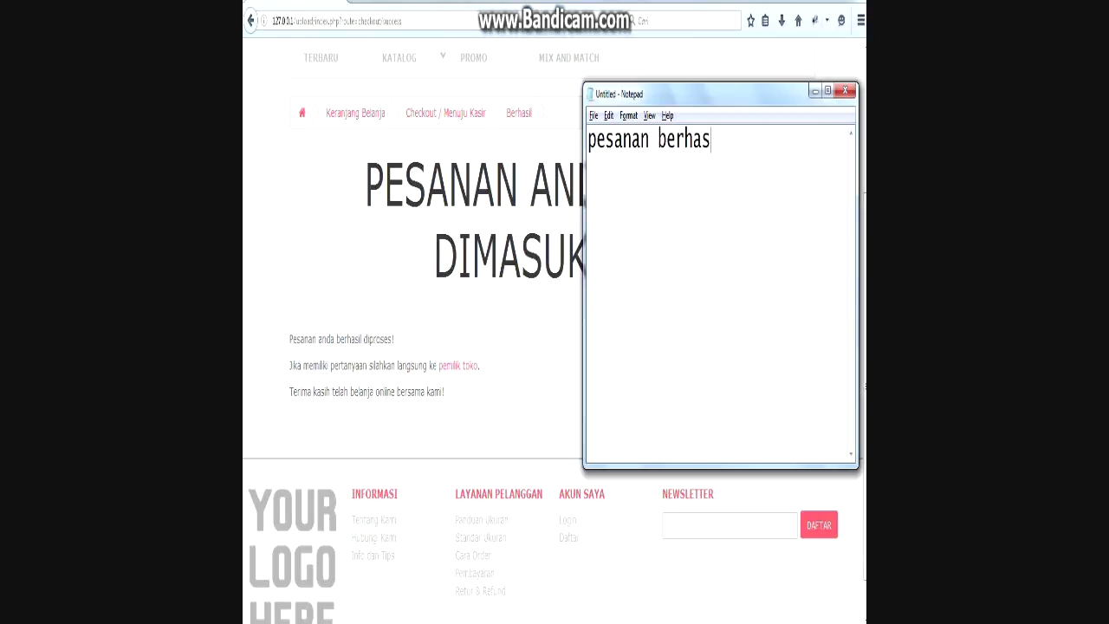
{"action": "type", "text": "il di simpan"}
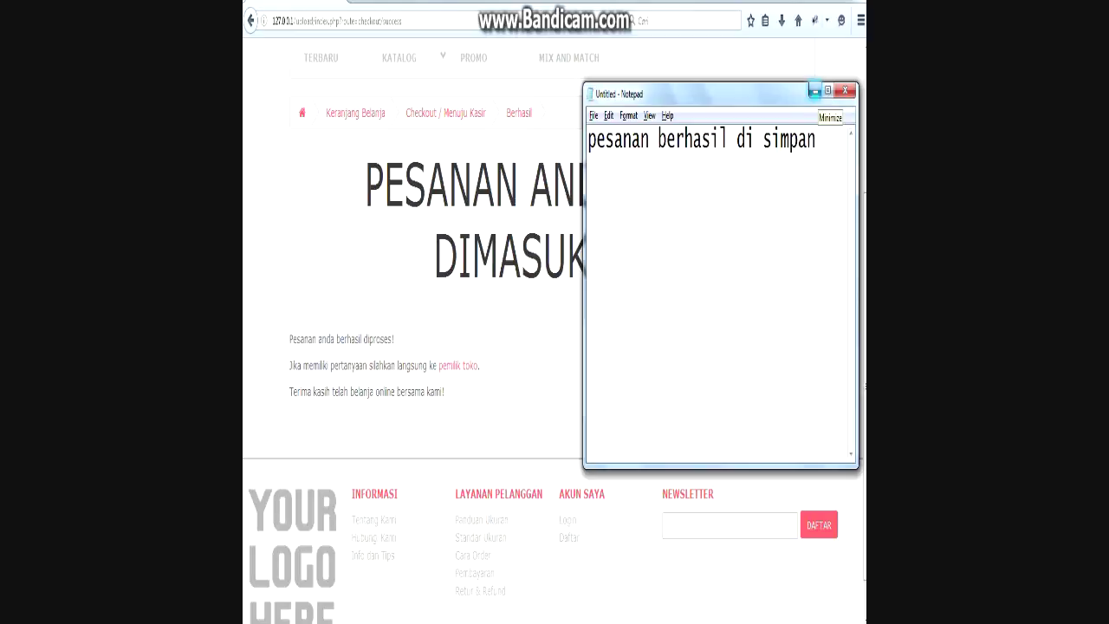
Replace the note with 'selanjutnya pelanggan akan melakukan konfirmasi pembayaran'.
{"action": "left_click_drag", "start_coordinate": [817, 140], "coordinate": [587, 141]}
{"action": "type", "text": "s"}
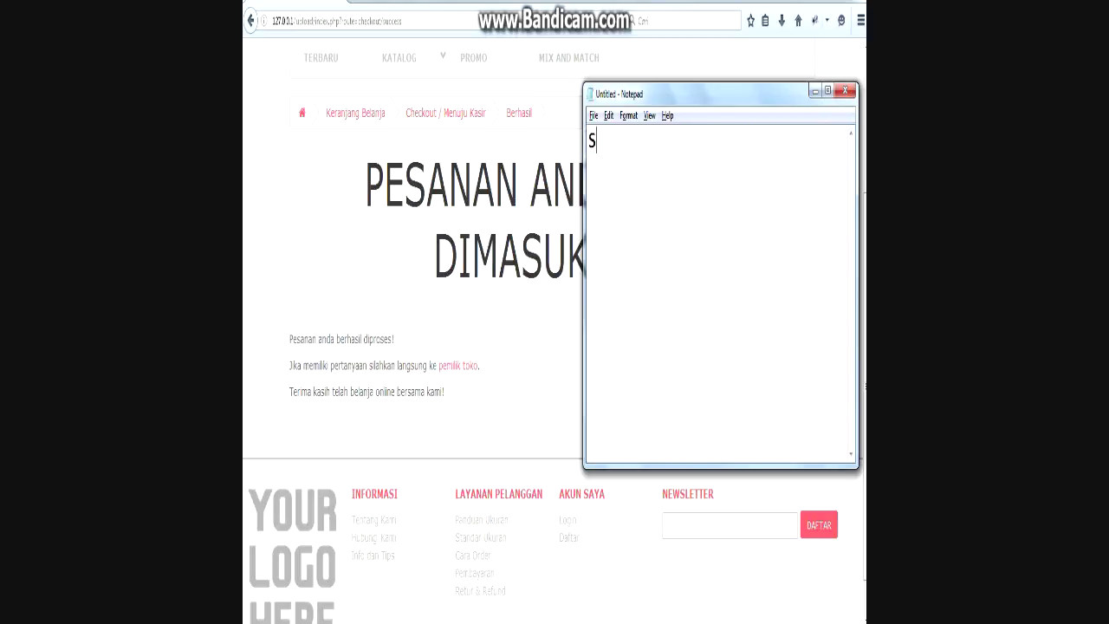
{"action": "type", "text": "elanjutnya pelanggan"}
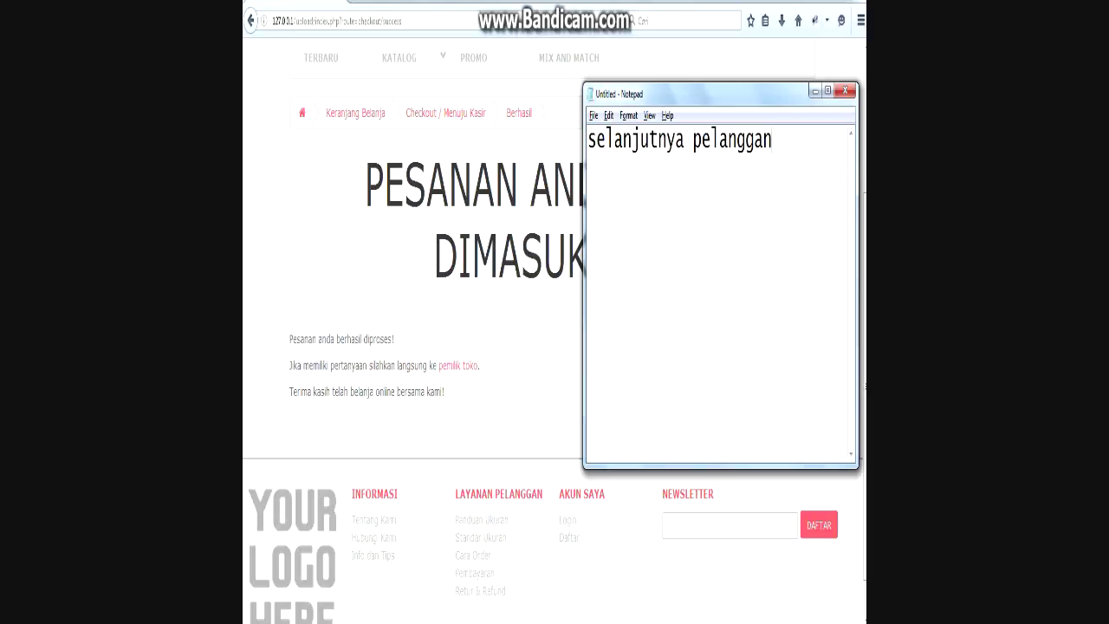
{"action": "type", "text": " akan meakuka"}
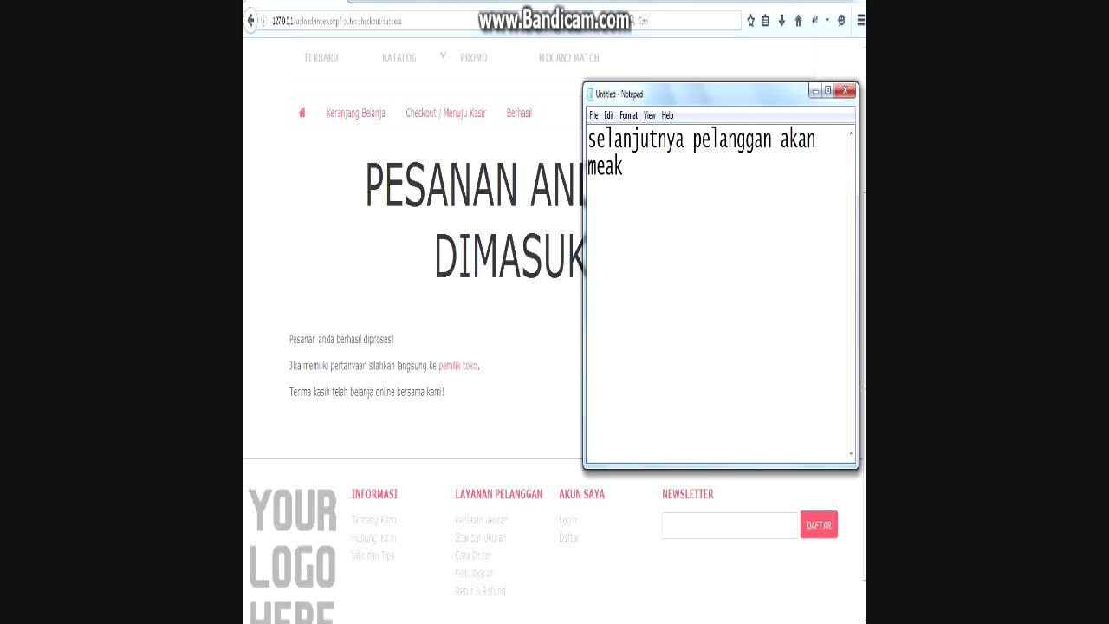
{"action": "key", "text": "BackSpace"}
{"action": "key", "text": "BackSpace"}
{"action": "key", "text": "BackSpace"}
{"action": "key", "text": "BackSpace"}
{"action": "key", "text": "BackSpace"}
{"action": "type", "text": "lakukan ko"}
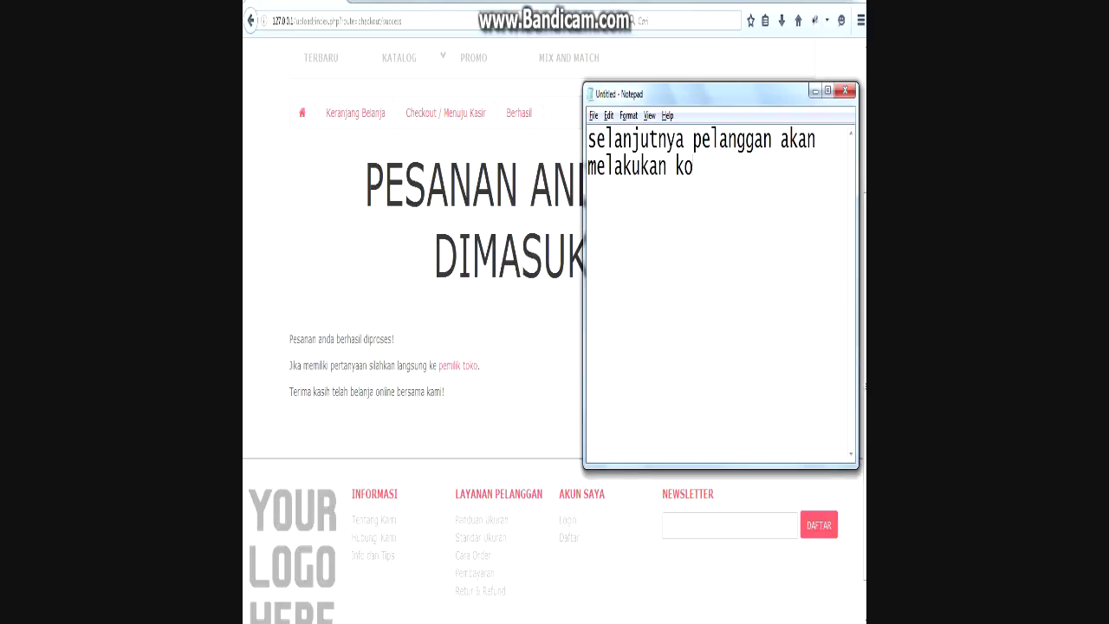
{"action": "type", "text": "nfirmasi pembaya"}
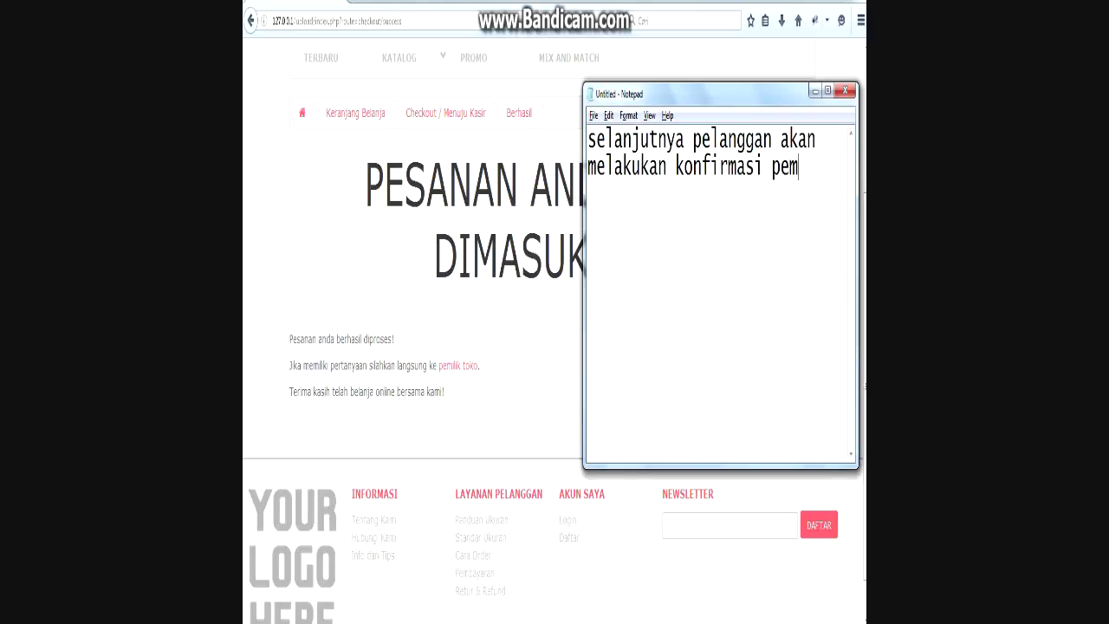
{"action": "type", "text": "ran"}
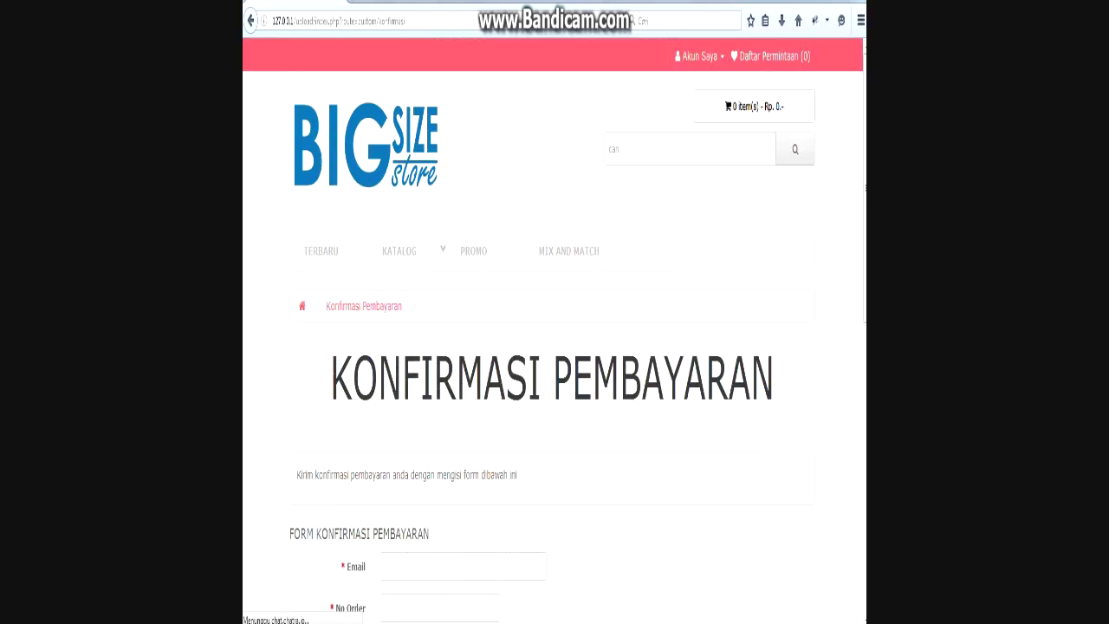
Replace the Notepad note with 'halaman konfirmasi pembayaran'.
{"action": "scroll", "coordinate": [555, 329], "scroll_direction": "down", "scroll_amount": 3}
{"action": "key", "text": "alt+Tab"}
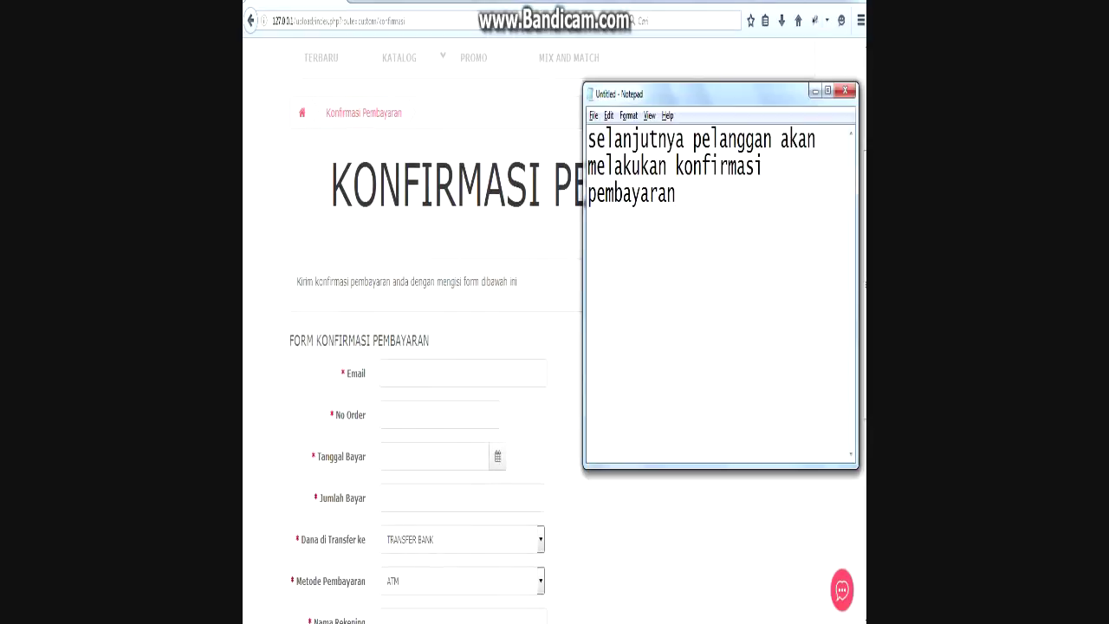
{"action": "key", "text": "ctrl+a"}
{"action": "type", "text": "ha"}
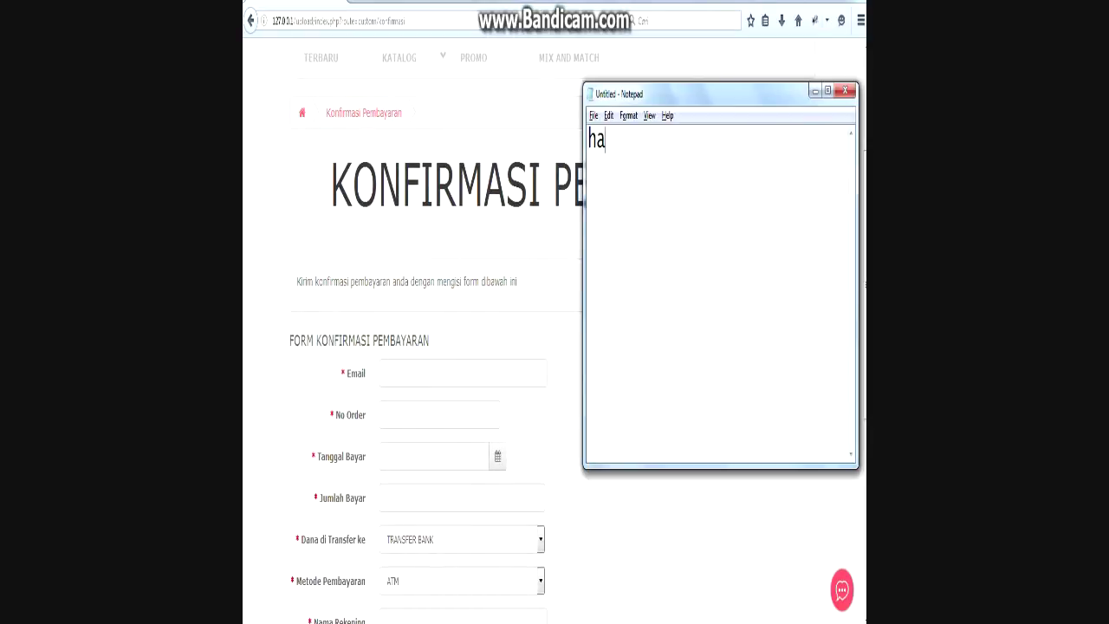
{"action": "type", "text": "laman konfi"}
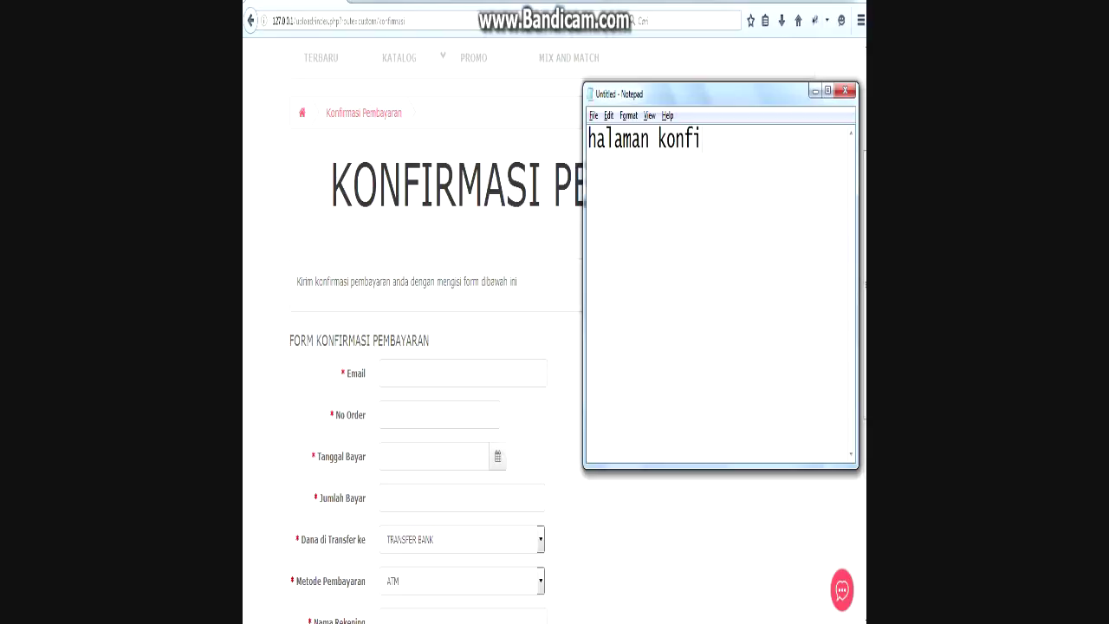
{"action": "type", "text": "rmasi pembayaran"}
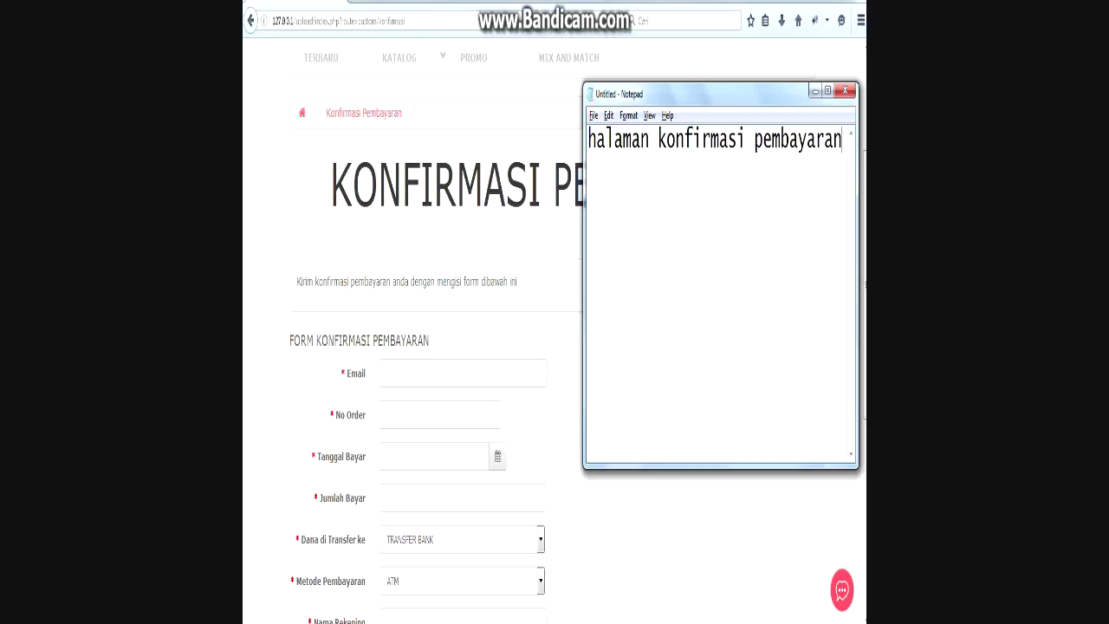
Fill the payment confirmation form with the customer's email, order 12, payment date and amount 90000.
{"action": "key", "text": "alt+Tab"}
{"action": "scroll", "coordinate": [555, 347], "scroll_direction": "down", "scroll_amount": 2}
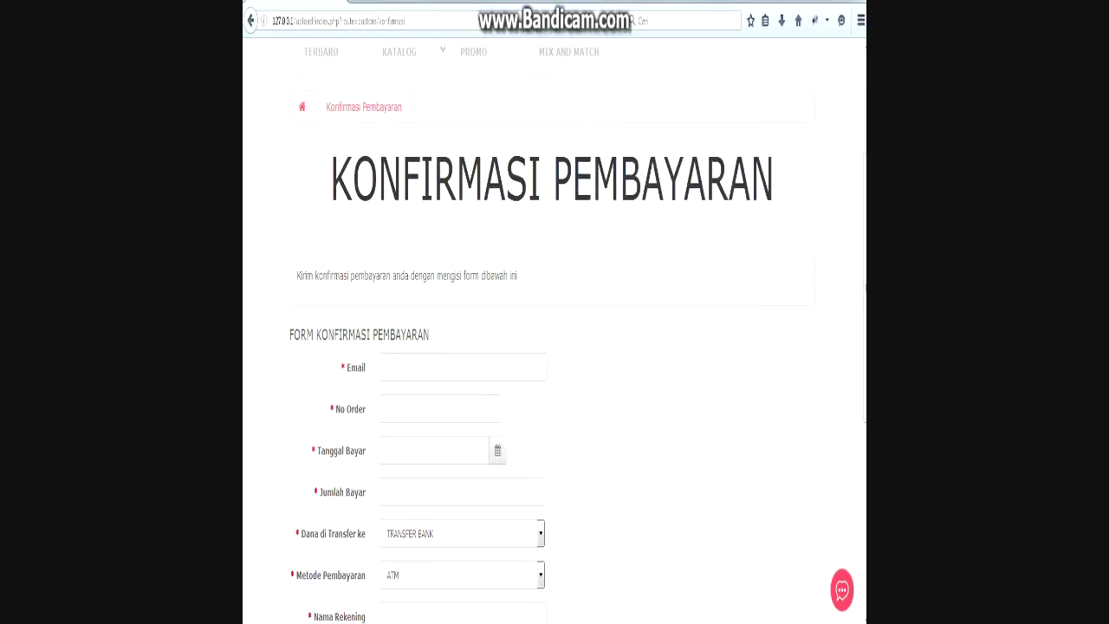
{"action": "scroll", "coordinate": [555, 347], "scroll_direction": "down", "scroll_amount": 2}
{"action": "type", "text": "aefwef@asd.cd"}
{"action": "key", "text": "Tab"}
{"action": "type", "text": "12"}
{"action": "left_click", "coordinate": [497, 262]}
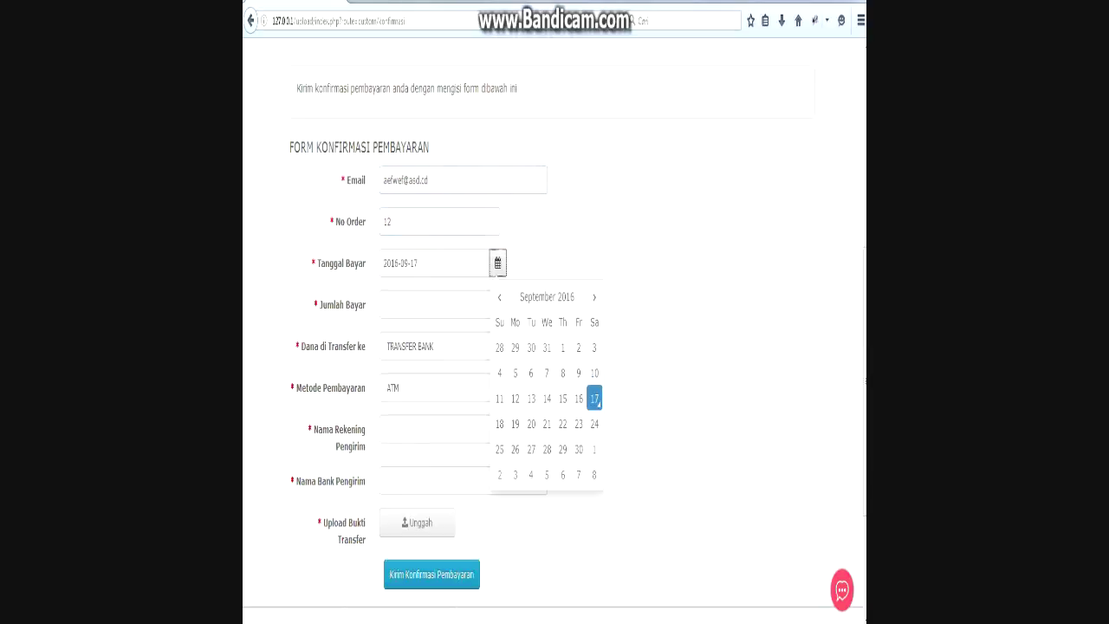
{"action": "left_click", "coordinate": [463, 304]}
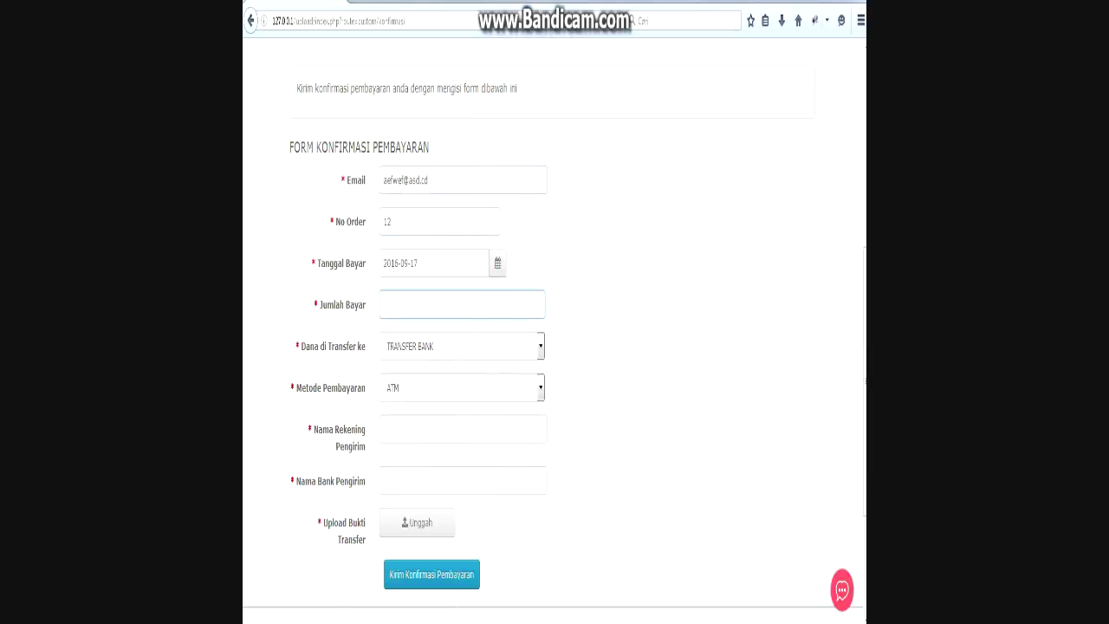
{"action": "type", "text": "90000"}
{"action": "key", "text": "Tab"}
Enter the sender account name and bank 'bca', submit the confirmation, and select the thank-you message.
{"action": "key", "text": "Tab"}
{"action": "key", "text": "Tab"}
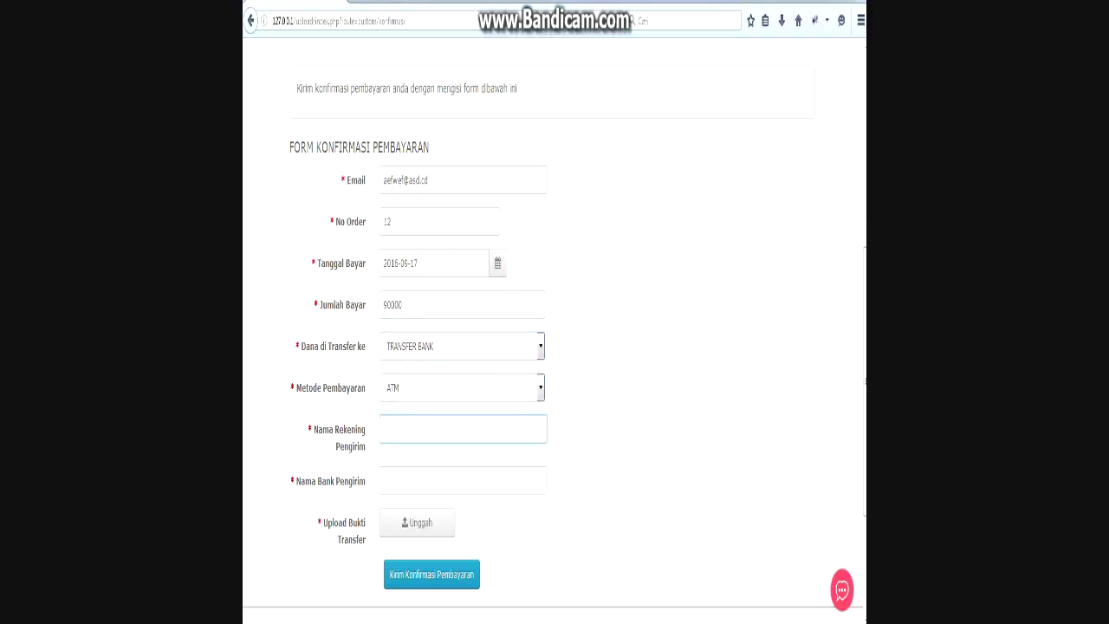
{"action": "type", "text": "ogfafawfwaef"}
{"action": "key", "text": "Tab"}
{"action": "type", "text": "bca"}
{"action": "key", "text": "Tab"}
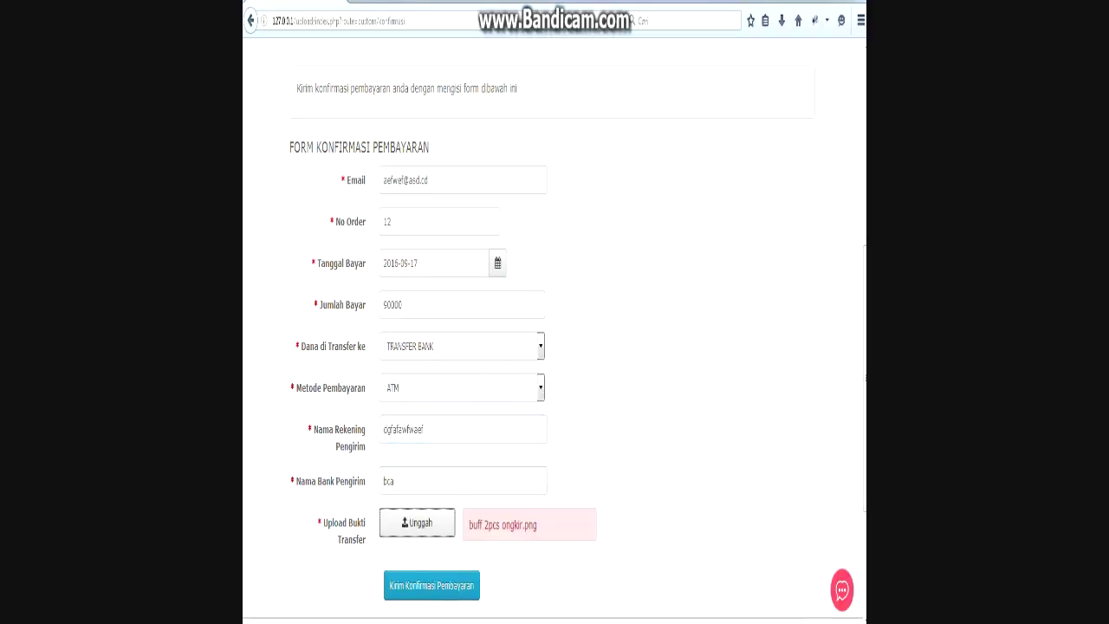
{"action": "scroll", "coordinate": [554, 338], "scroll_direction": "down", "scroll_amount": 2}
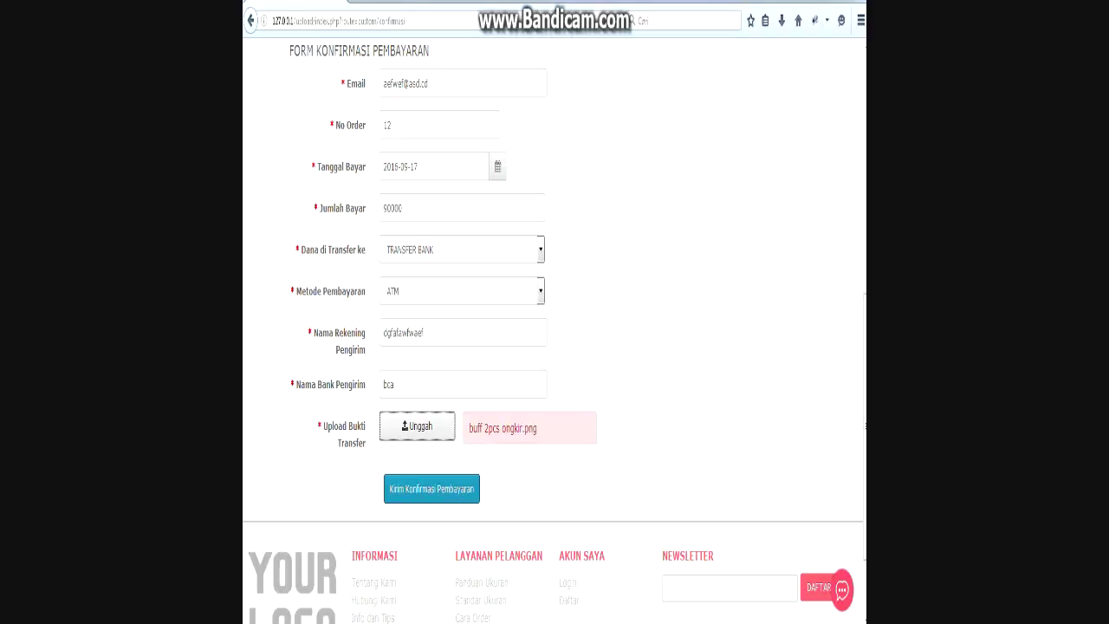
{"action": "key", "text": "Tab"}
{"action": "key", "text": "Return"}
{"action": "scroll", "coordinate": [473, 251], "scroll_direction": "up", "scroll_amount": 5}
{"action": "left_click_drag", "start_coordinate": [440, 391], "coordinate": [297, 356]}
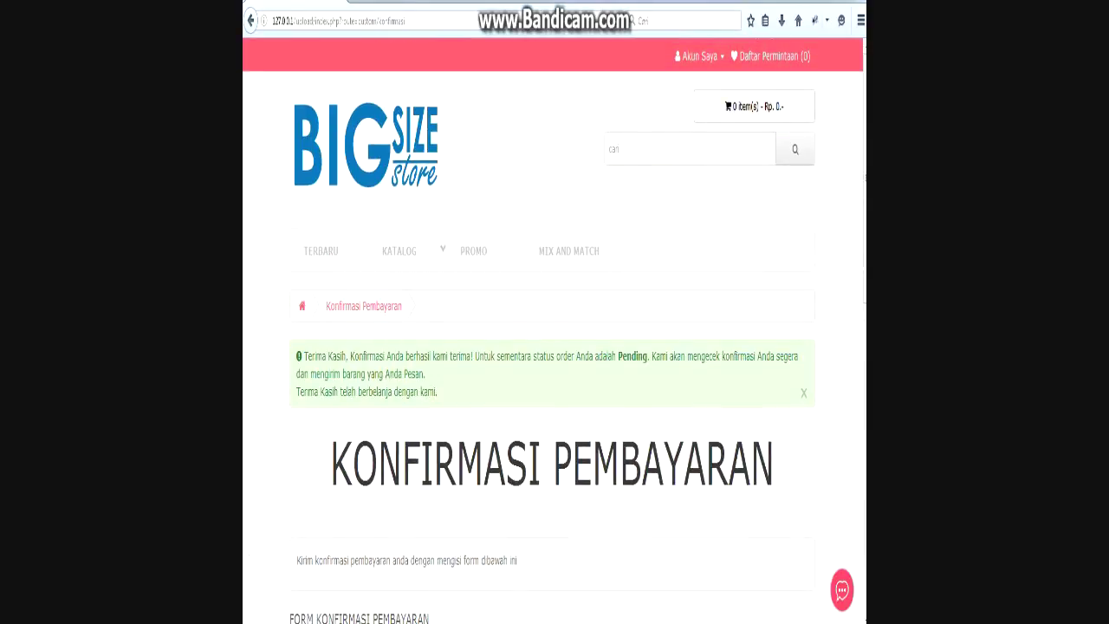
Note 'konfirmasi pembayaran berhasil disimpan:' with a catatan that the order number is emailed to the customer.
{"action": "key", "text": "alt+Tab"}
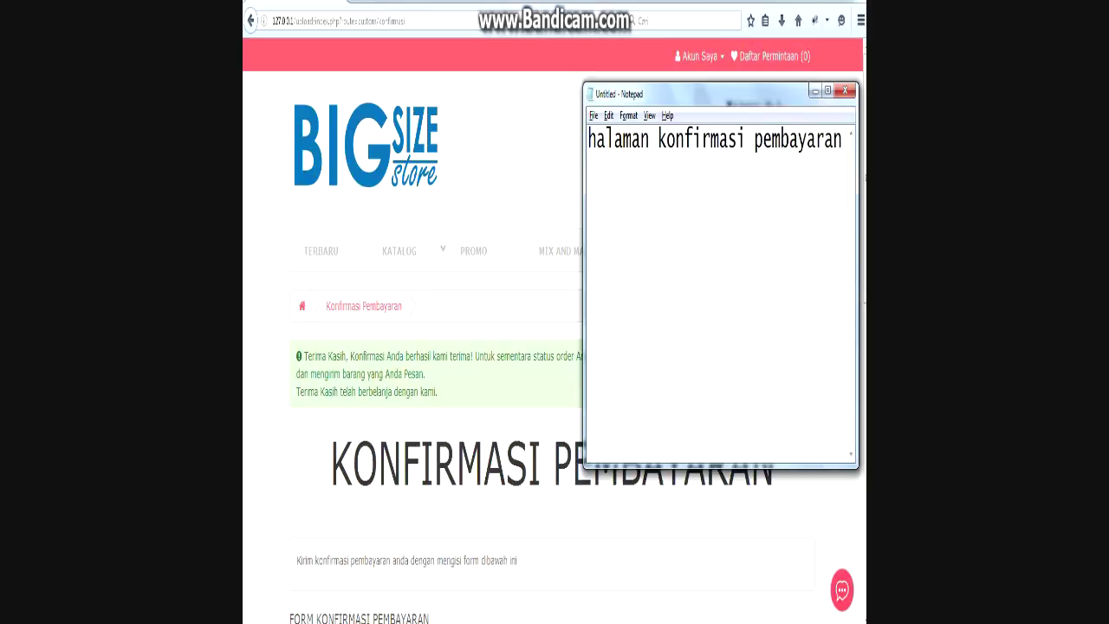
{"action": "key", "text": "ctrl+a"}
{"action": "type", "text": "konf"}
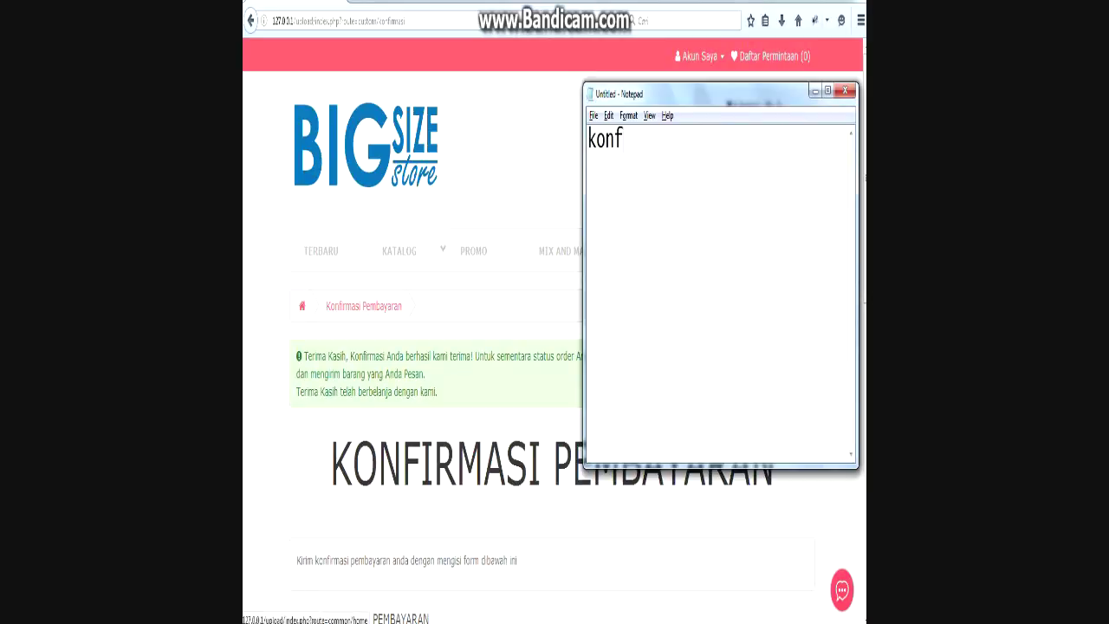
{"action": "type", "text": "irmasi pembayaran berhasil disimpan:"}
{"action": "key", "text": "Return"}
{"action": "key", "text": "Return"}
{"action": "type", "text": "catatan:"}
{"action": "key", "text": "Return"}
{"action": "type", "text": "--------"}
{"action": "key", "text": "Return"}
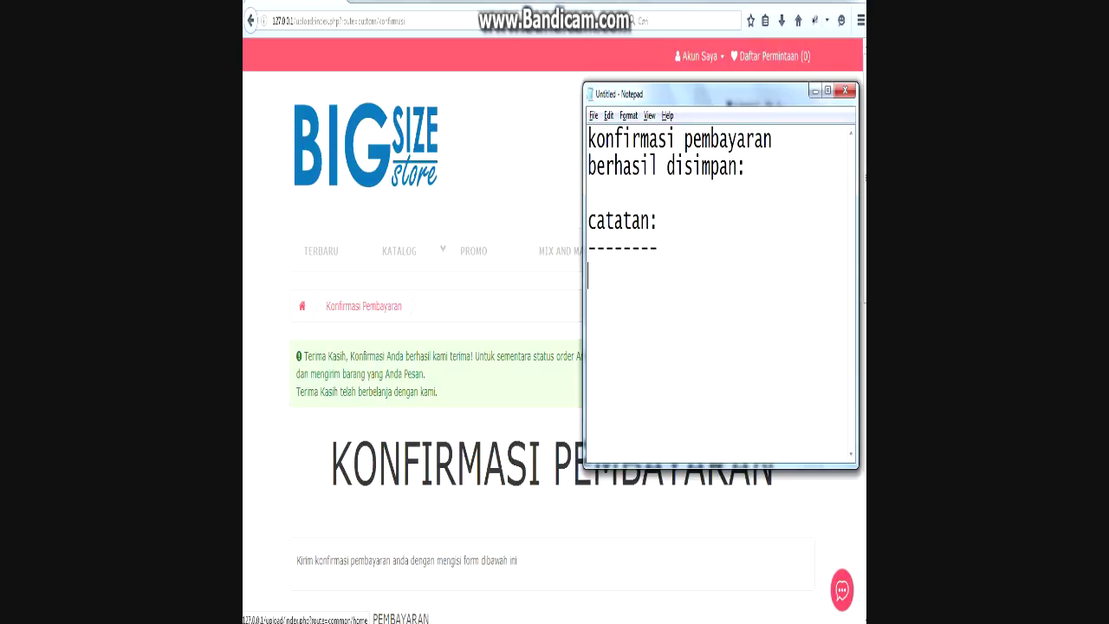
{"action": "type", "text": "pada form terdapat "}
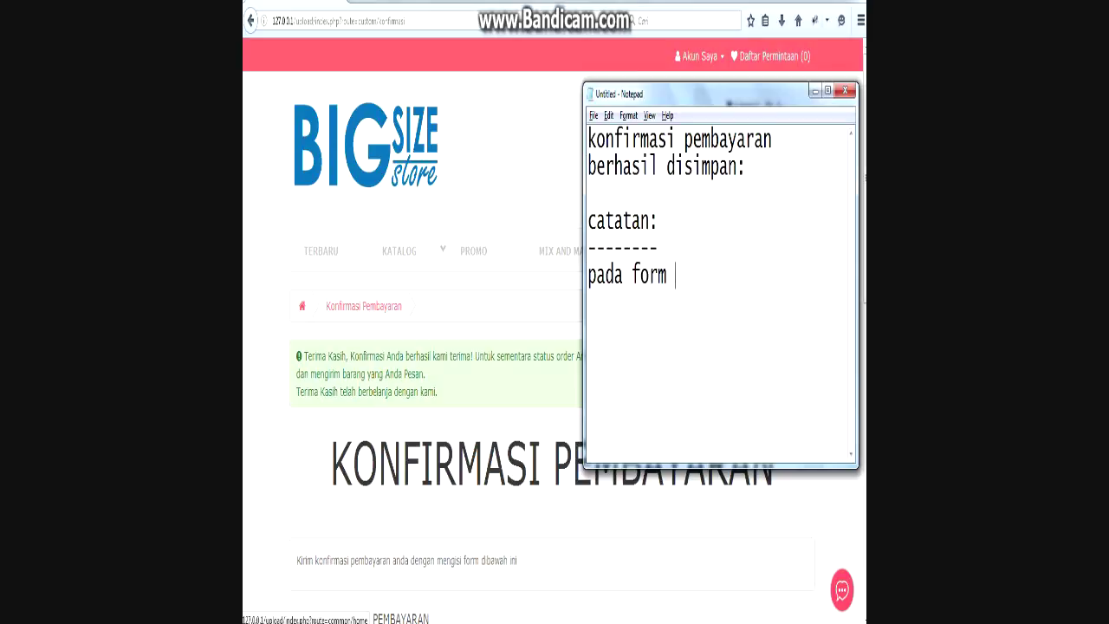
{"action": "type", "text": "no"}
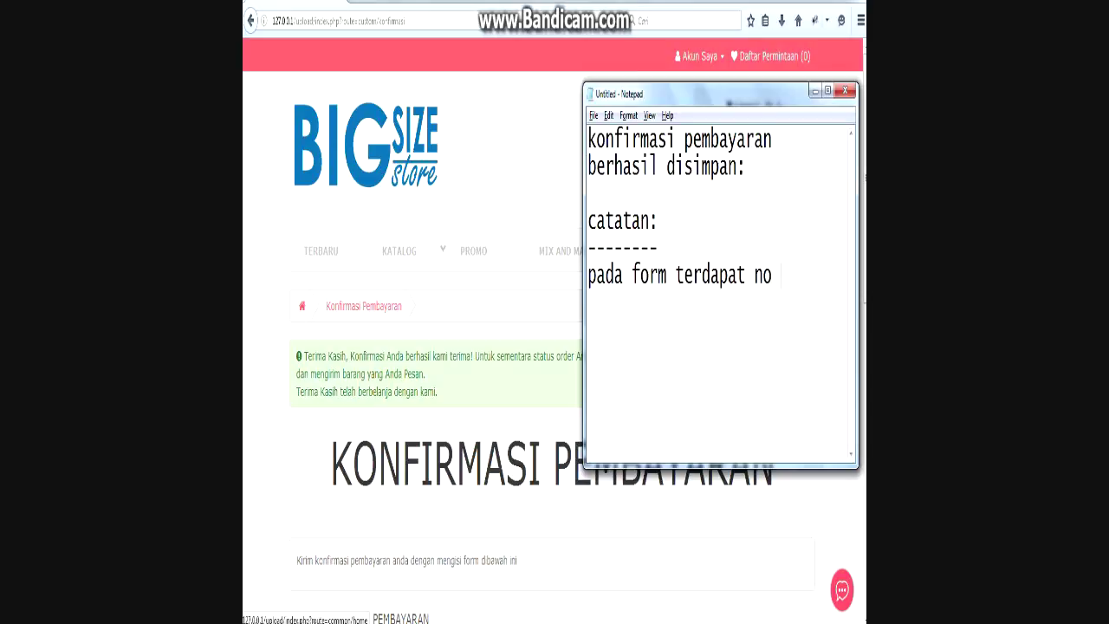
{"action": "type", "text": " order, n"}
{"action": "type", "text": "o"}
{"action": "key", "text": "BackSpace"}
{"action": "type", "text": "no order ini"}
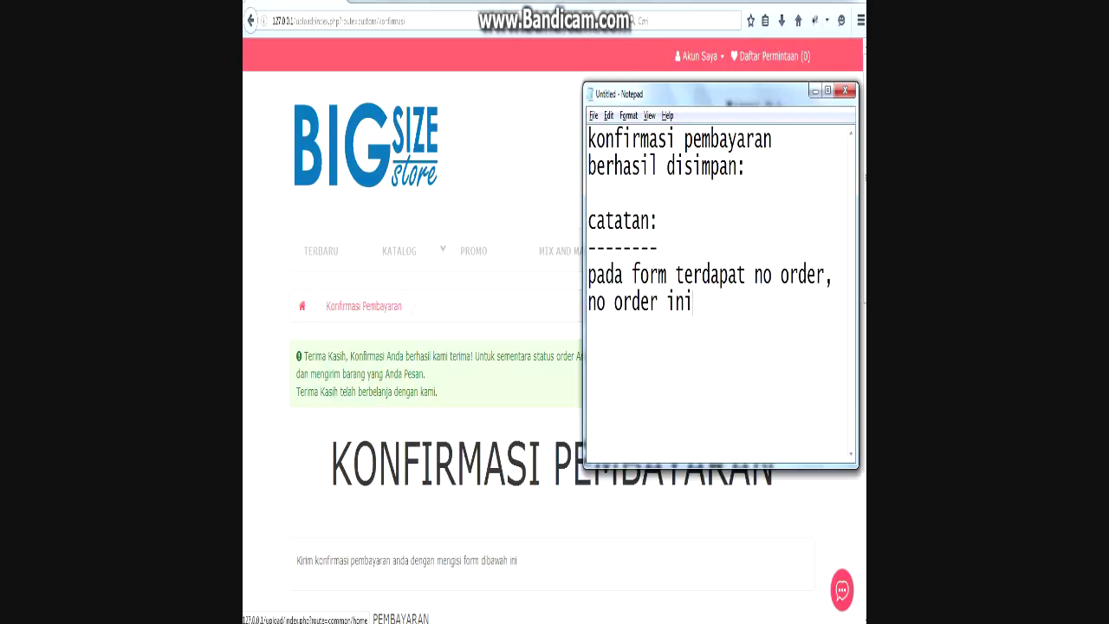
{"action": "type", "text": " akan dikirim melal"}
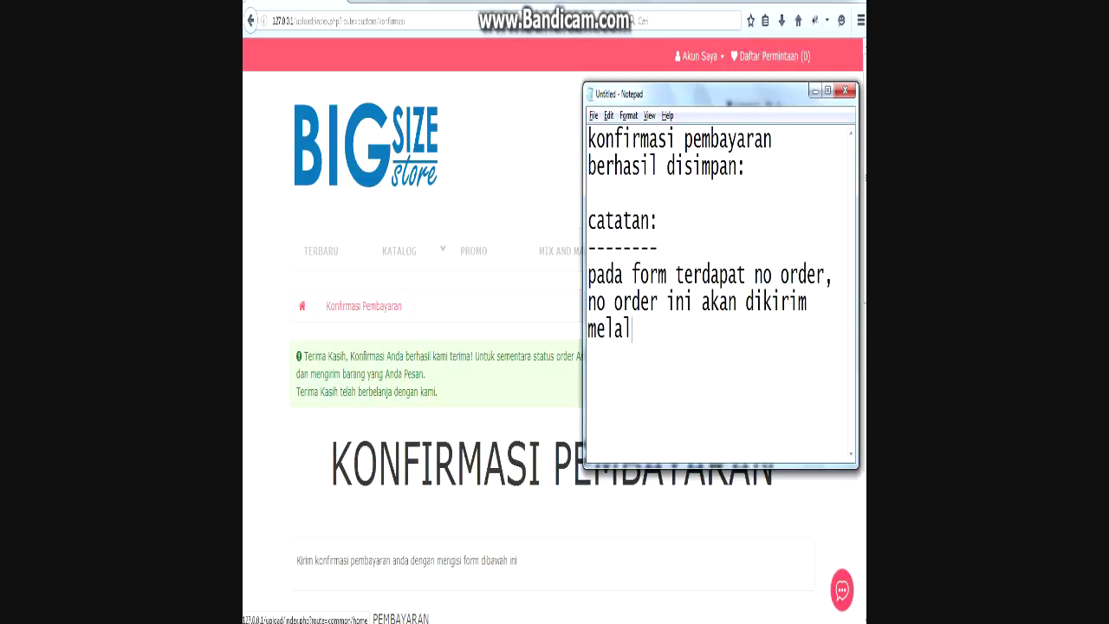
{"action": "type", "text": "ui email p"}
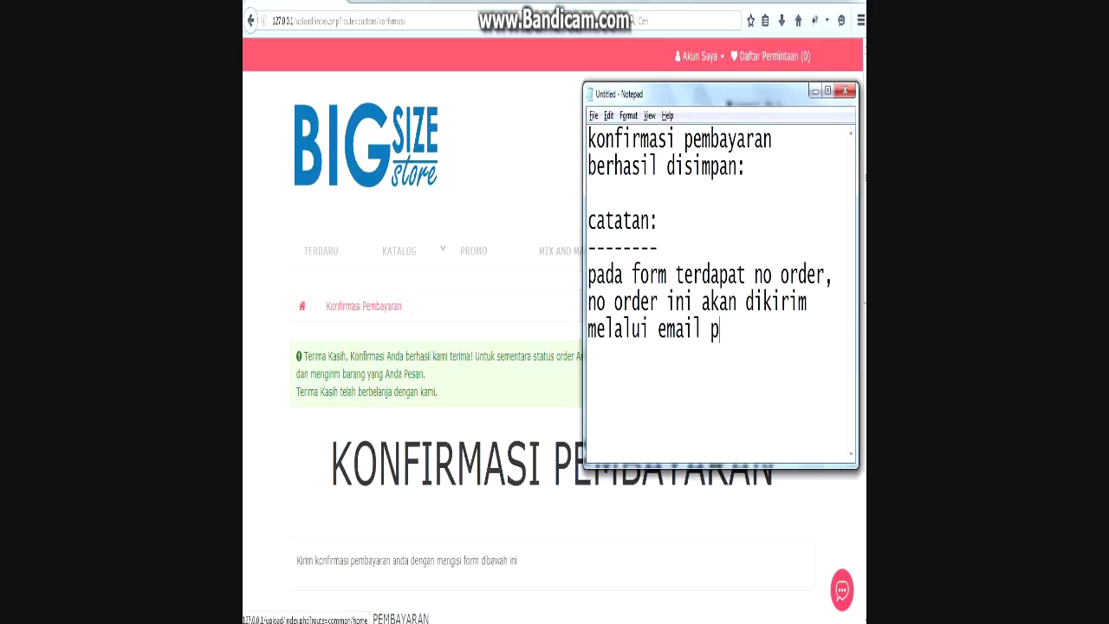
{"action": "type", "text": "elanggan"}
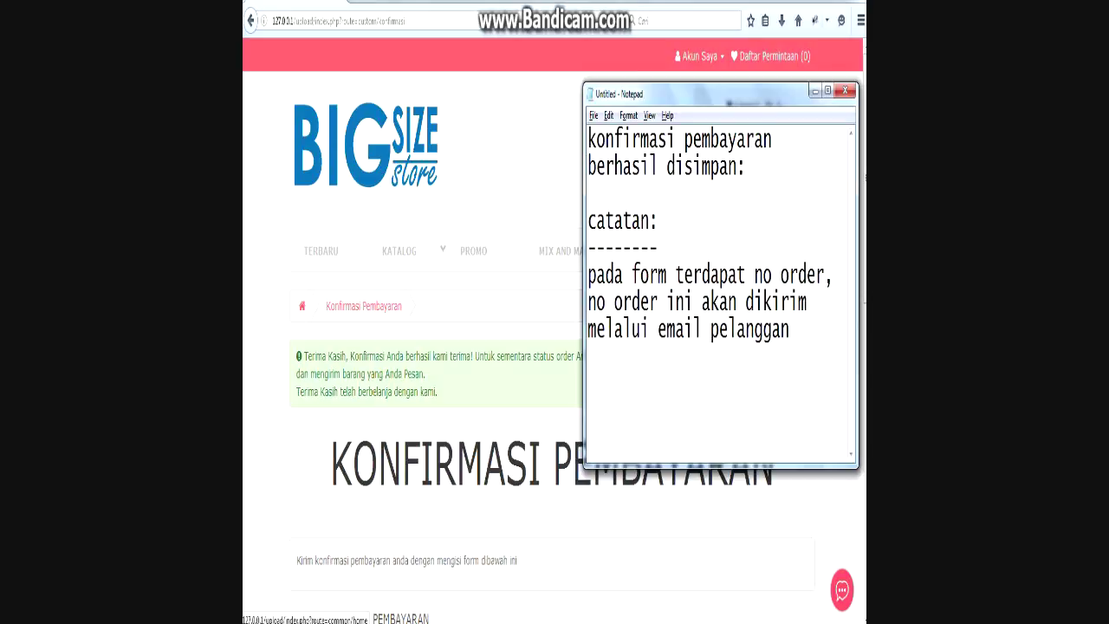
{"action": "type", "text": " beserta data pe"}
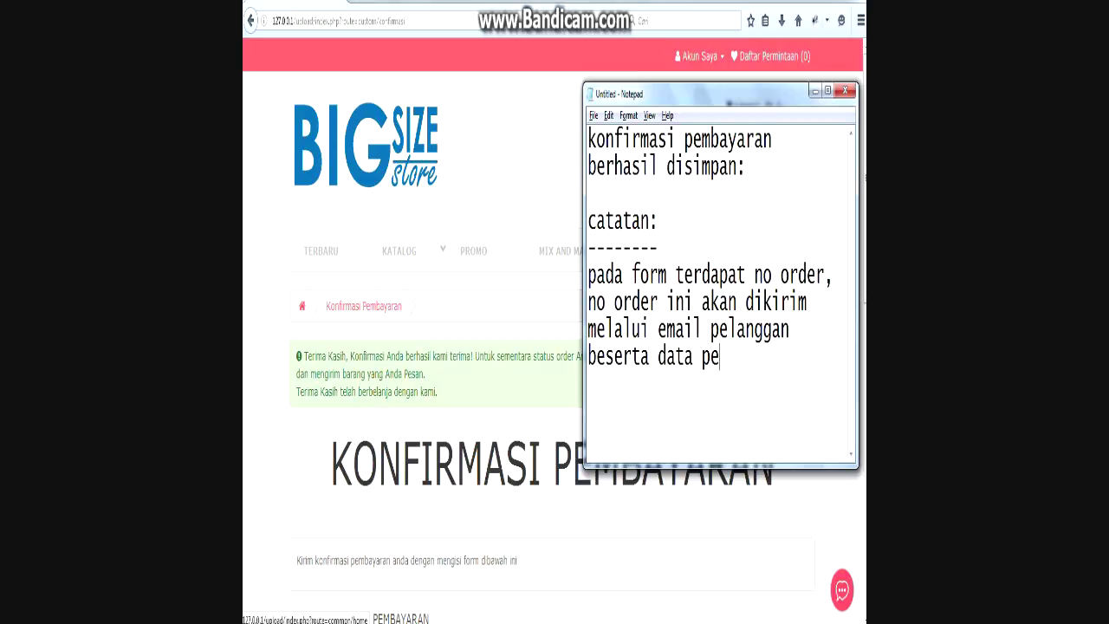
{"action": "type", "text": "sanan"}
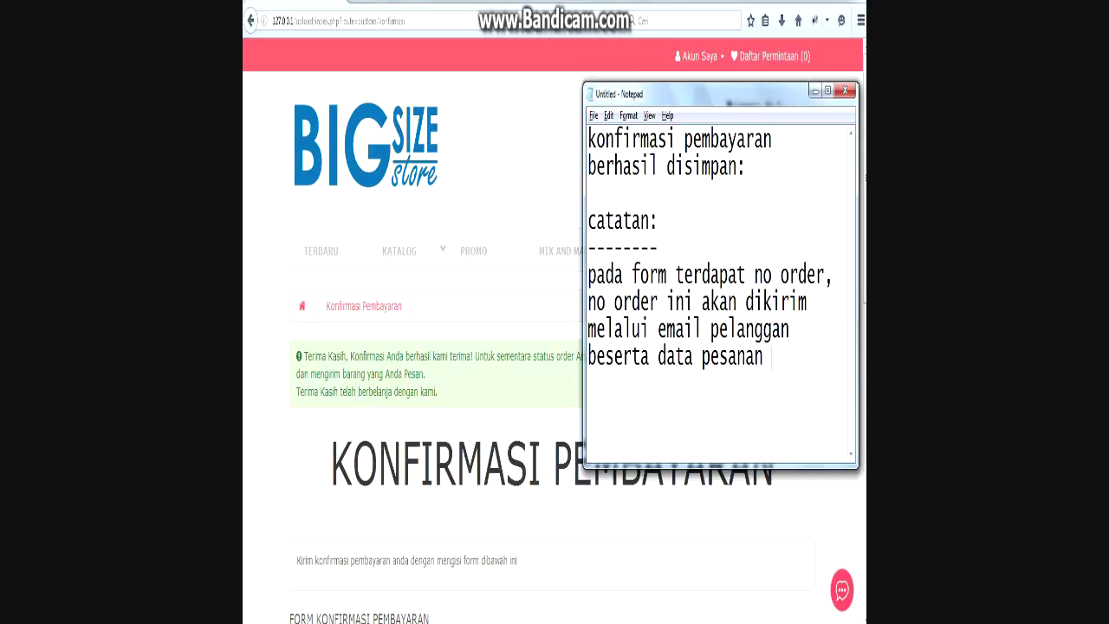
Replace the old notes with 'selanjutnya kita akan lakukan administrasi pesanan pada konfirmasi pembayaran'.
{"action": "key", "text": "shift+Up"}
{"action": "key", "text": "shift+Up"}
{"action": "key", "text": "shift+Up"}
{"action": "key", "text": "shift+Up"}
{"action": "key", "text": "shift+Up"}
{"action": "key", "text": "shift+Up"}
{"action": "key", "text": "shift+Up"}
{"action": "key", "text": "shift+Up"}
{"action": "key", "text": "shift+Home"}
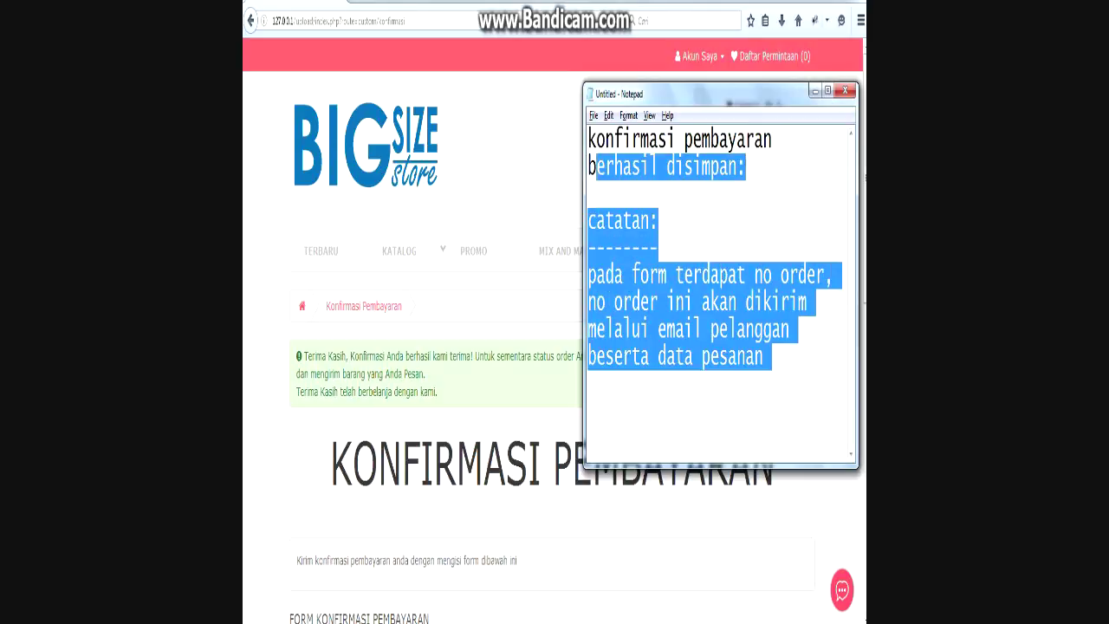
{"action": "key", "text": "BackSpace"}
{"action": "type", "text": "selanj"}
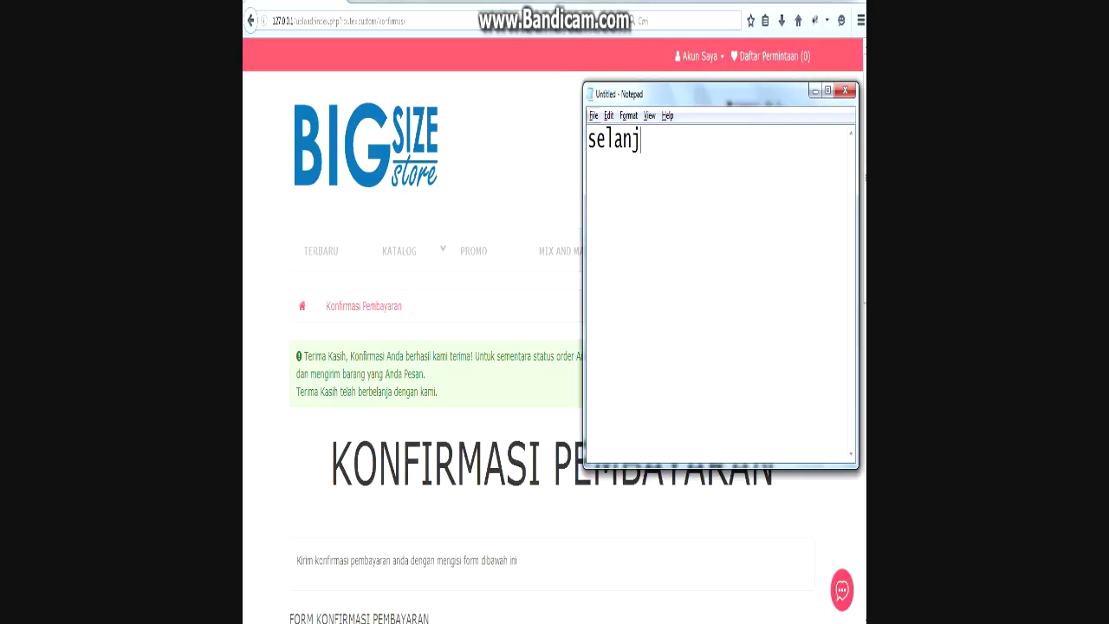
{"action": "type", "text": "utnya kita "}
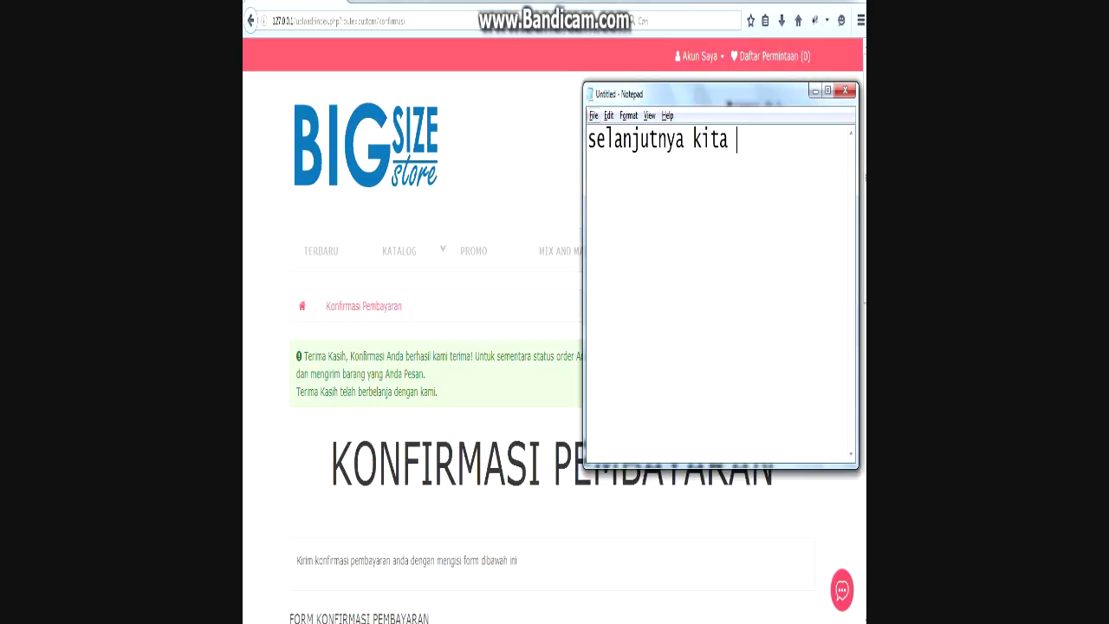
{"action": "type", "text": "akan lakukan"}
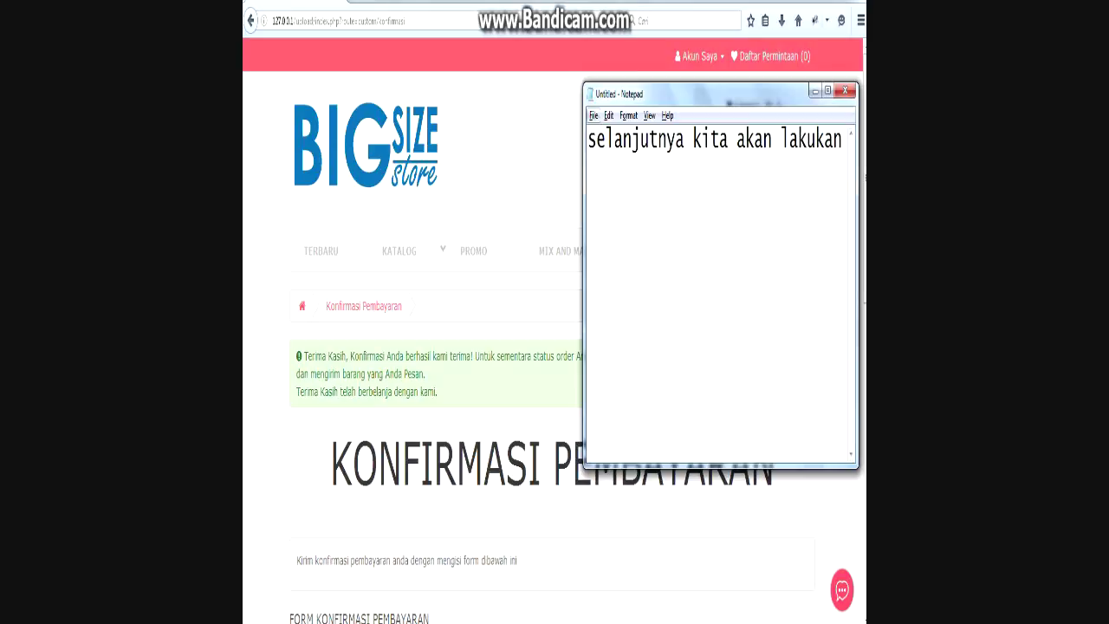
{"action": "type", "text": " administrasi pesanan"}
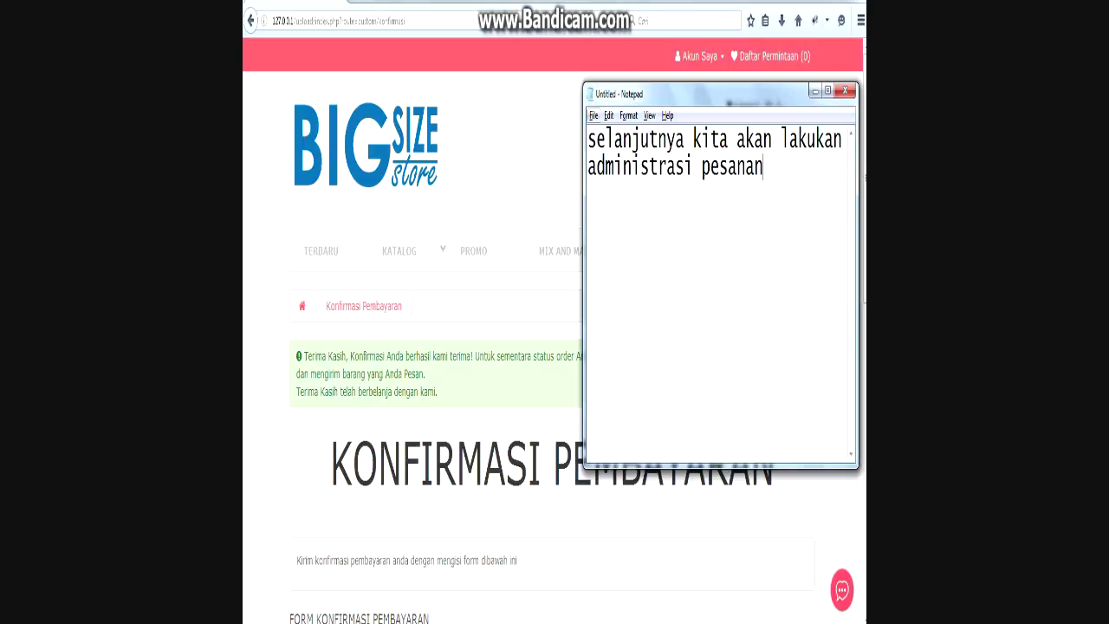
{"action": "type", "text": " pada konfir"}
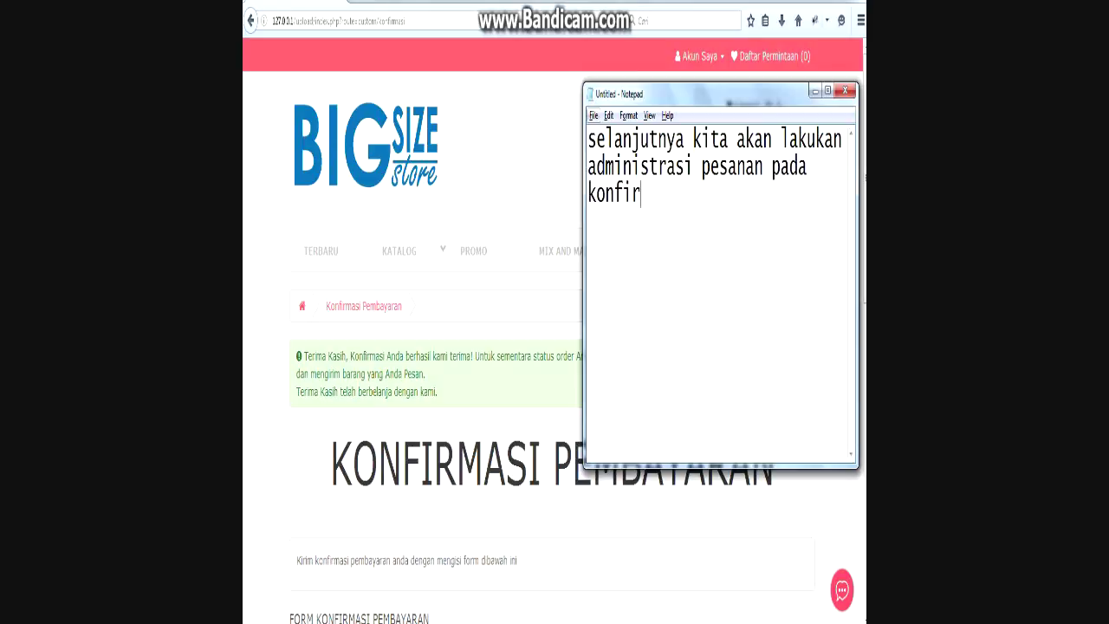
{"action": "type", "text": "masi pembayaran"}
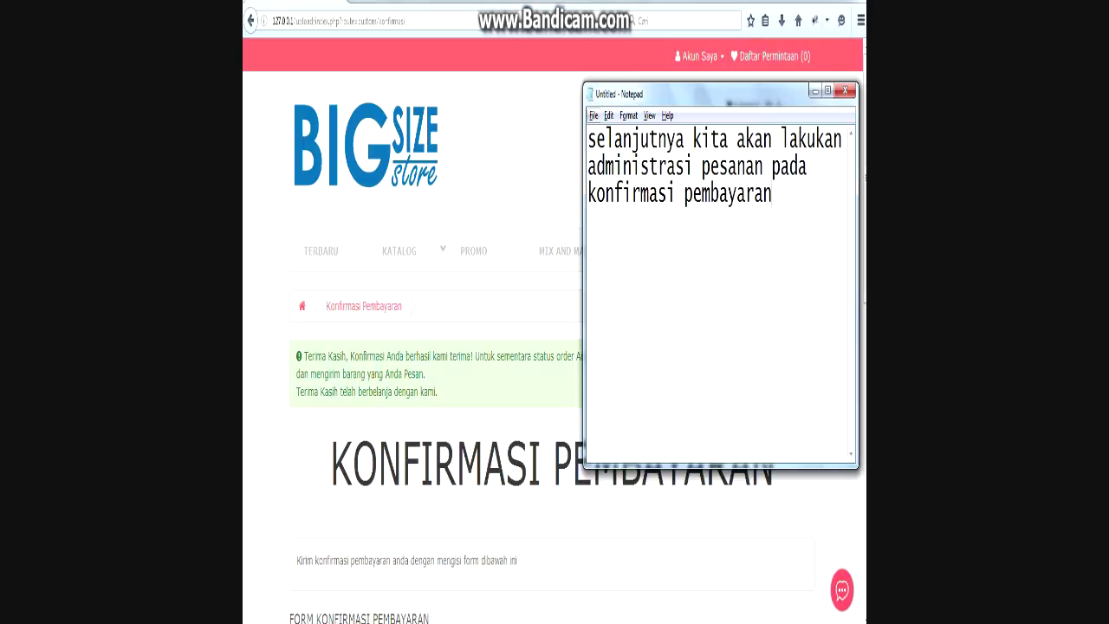
{"action": "key", "text": "alt"}
{"action": "key", "text": "alt+Tab"}
{"action": "key", "text": "alt+Tab"}
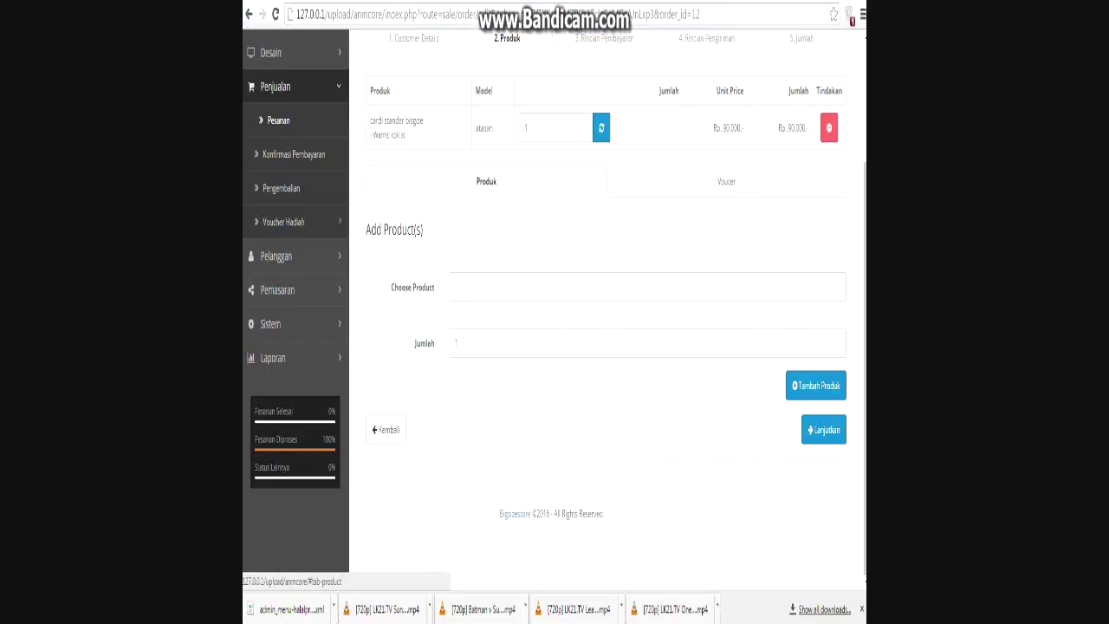
Open order 12's details from the Konfirmasi Pembayaran list and focus the Nomer Resi JNE field.
{"action": "scroll", "coordinate": [486, 182], "scroll_direction": "up", "scroll_amount": 2}
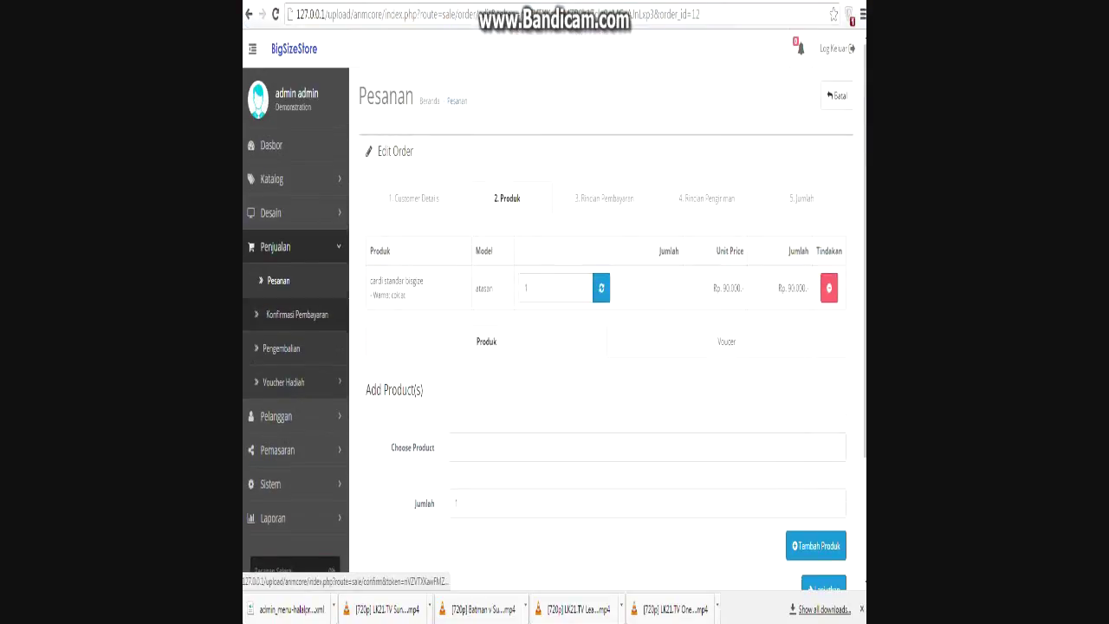
{"action": "left_click", "coordinate": [298, 314]}
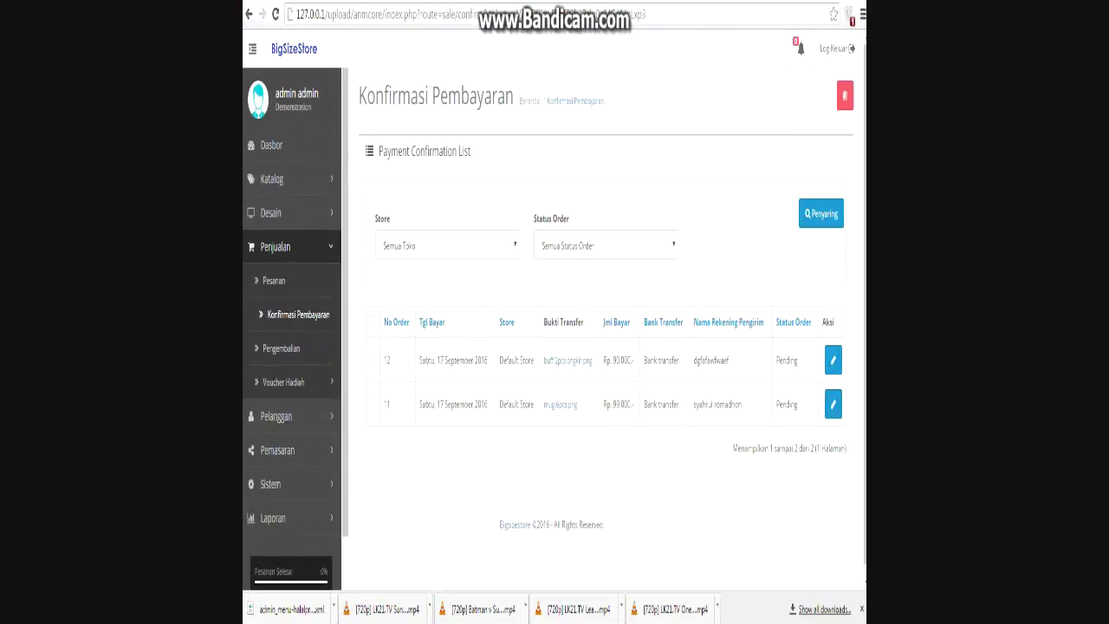
{"action": "left_click_drag", "start_coordinate": [487, 359], "coordinate": [420, 359]}
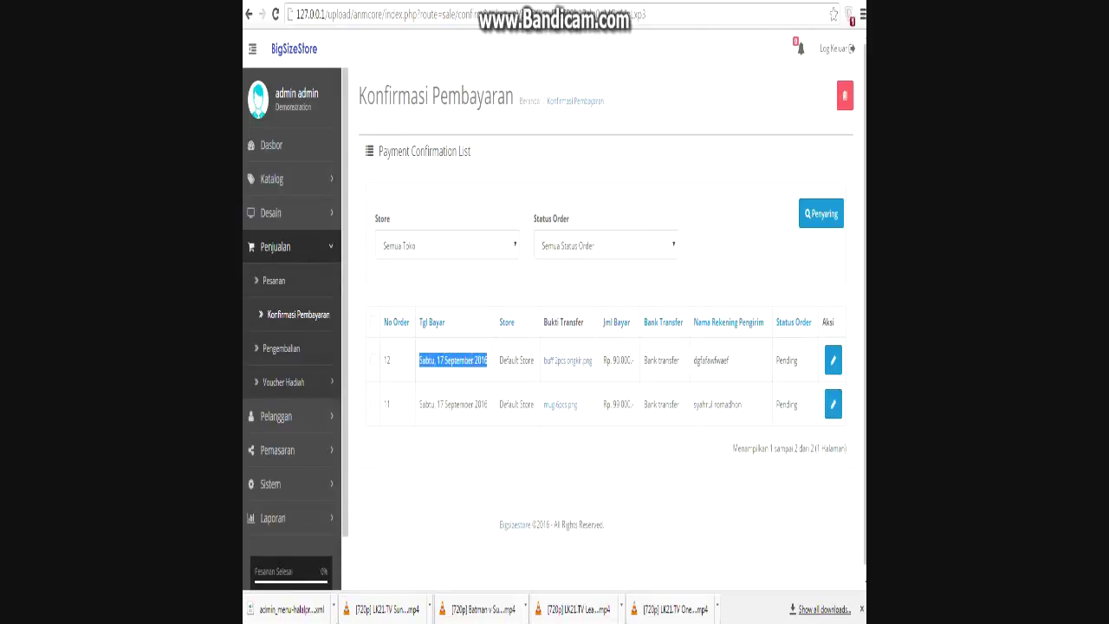
{"action": "left_click_drag", "start_coordinate": [730, 360], "coordinate": [693, 360]}
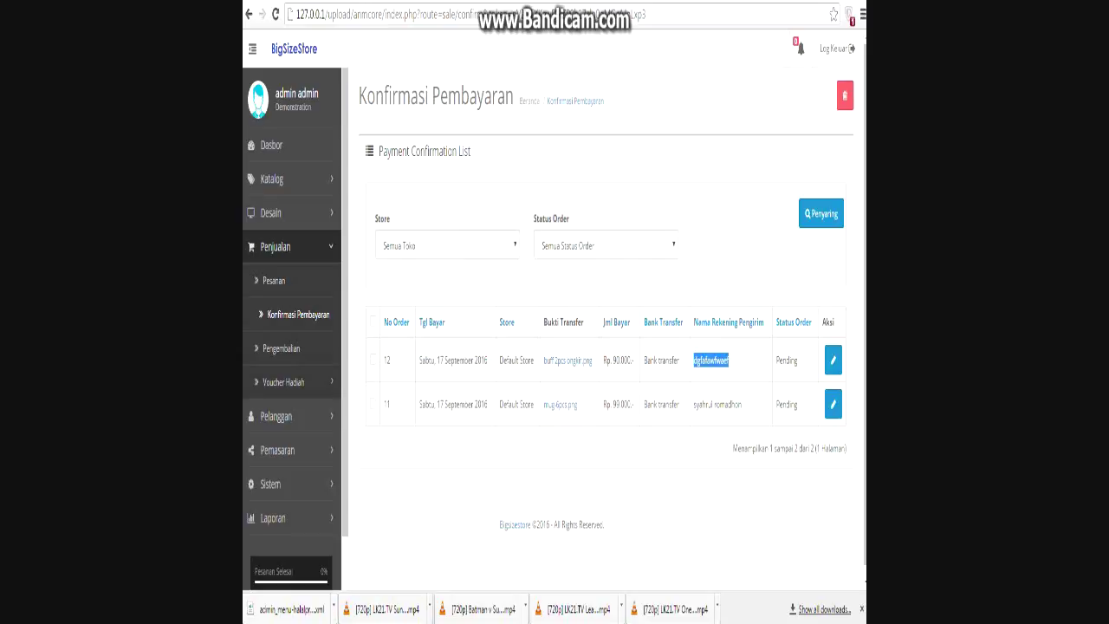
{"action": "left_click", "coordinate": [693, 360]}
{"action": "left_click", "coordinate": [833, 360]}
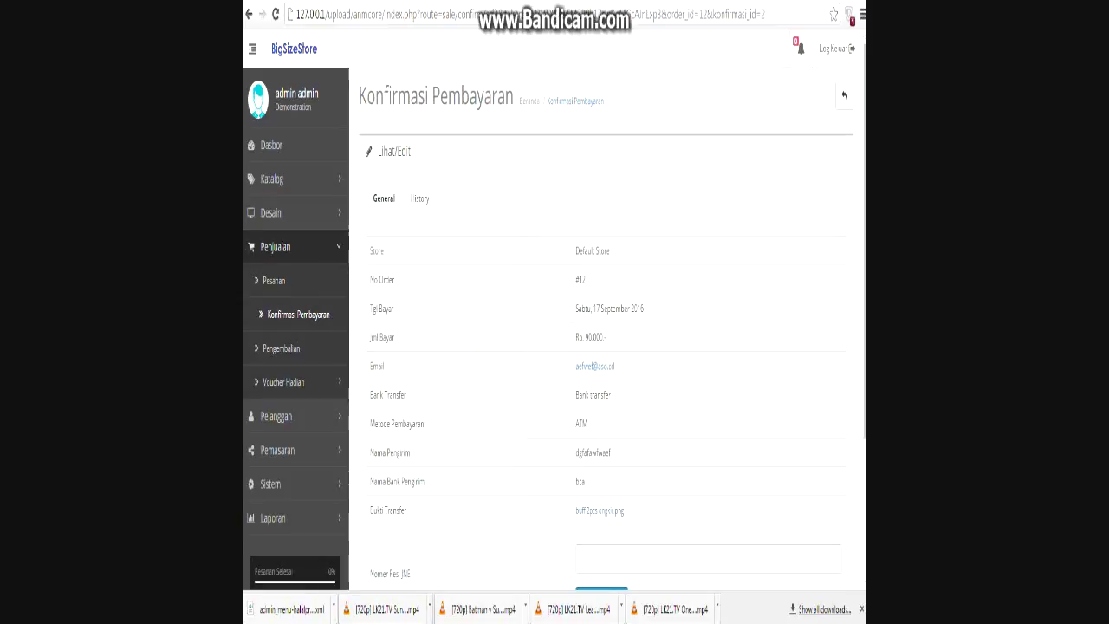
{"action": "scroll", "coordinate": [594, 347], "scroll_direction": "down", "scroll_amount": 2}
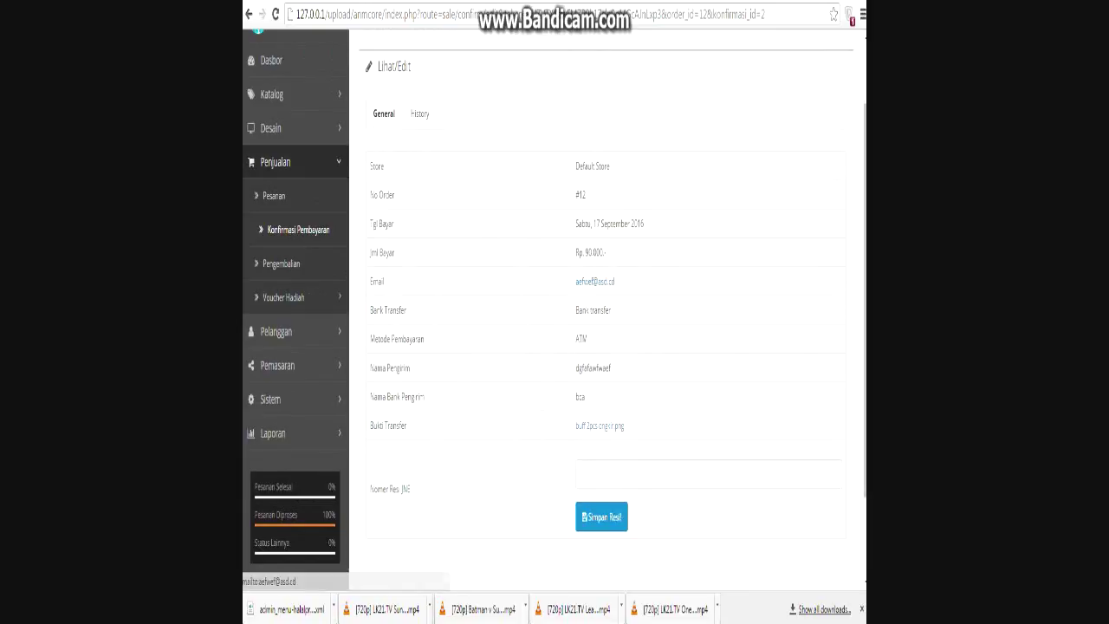
{"action": "scroll", "coordinate": [555, 310], "scroll_direction": "down", "scroll_amount": 3}
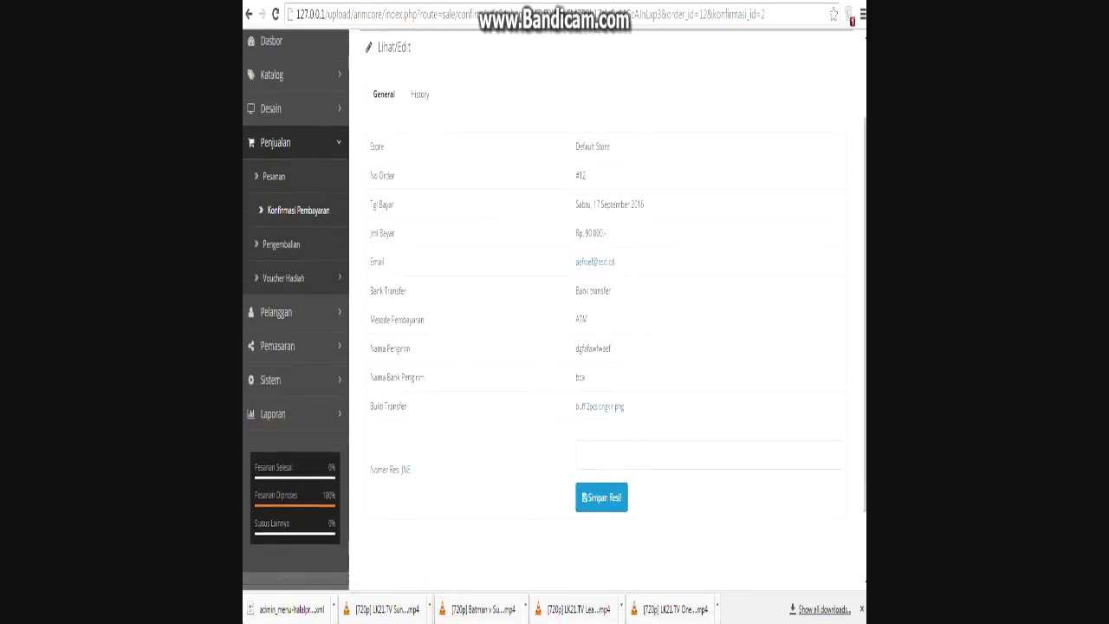
{"action": "left_click", "coordinate": [624, 364]}
Write 'tahap 1.' and 'validasi data pembayaran:' with bullets on downloading transfer proof and verifying payment.
{"action": "key", "text": "alt+Tab"}
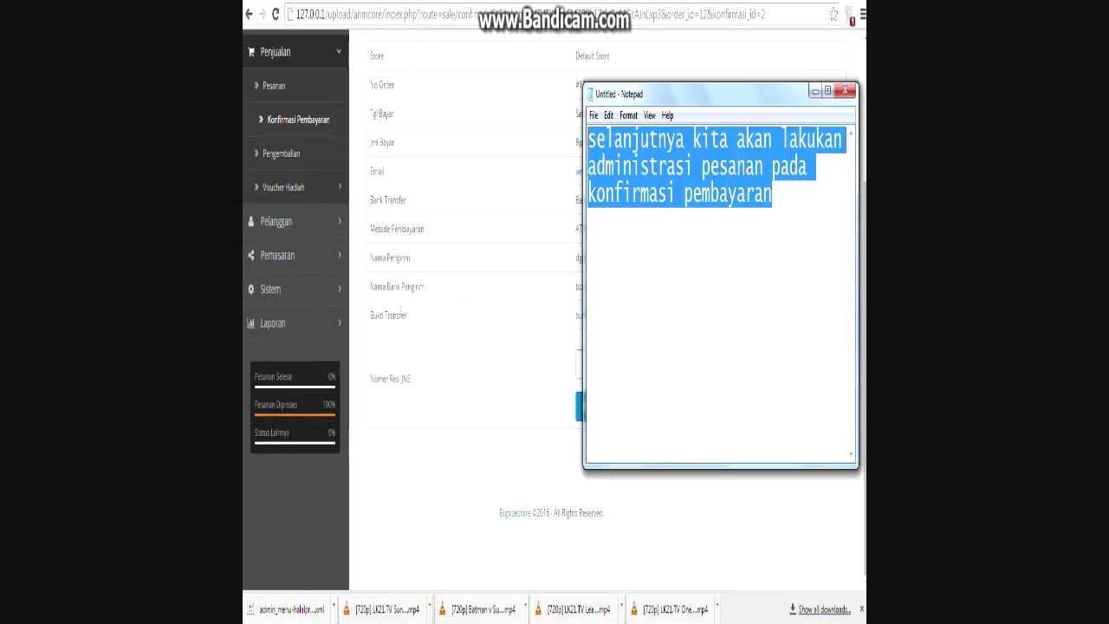
{"action": "type", "text": "tahap "}
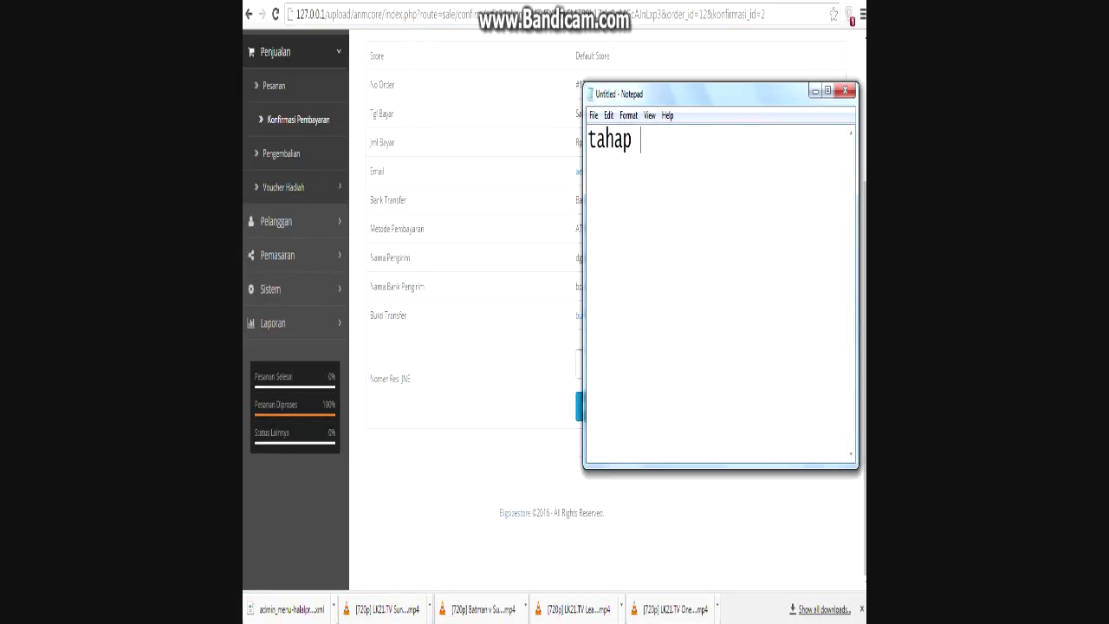
{"action": "type", "text": "1."}
{"action": "key", "text": "Return"}
{"action": "key", "text": "Return"}
{"action": "type", "text": "validasi"}
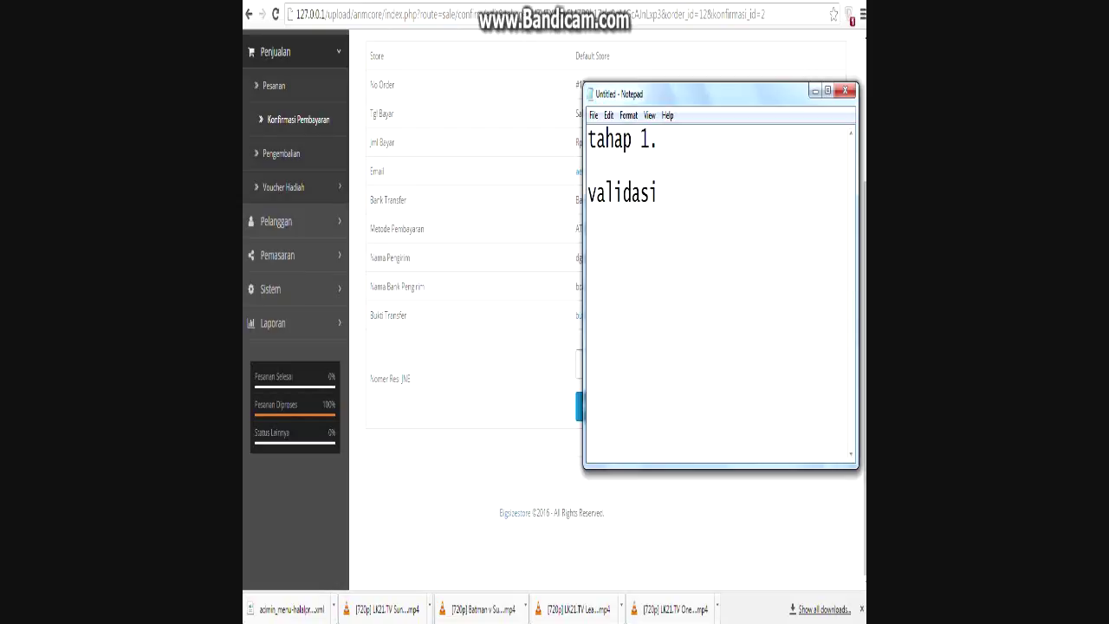
{"action": "type", "text": " data pemba"}
{"action": "type", "text": "yaran"}
{"action": "type", "text": ","}
{"action": "key", "text": "BackSpace"}
{"action": "type", "text": ":"}
{"action": "key", "text": "Return"}
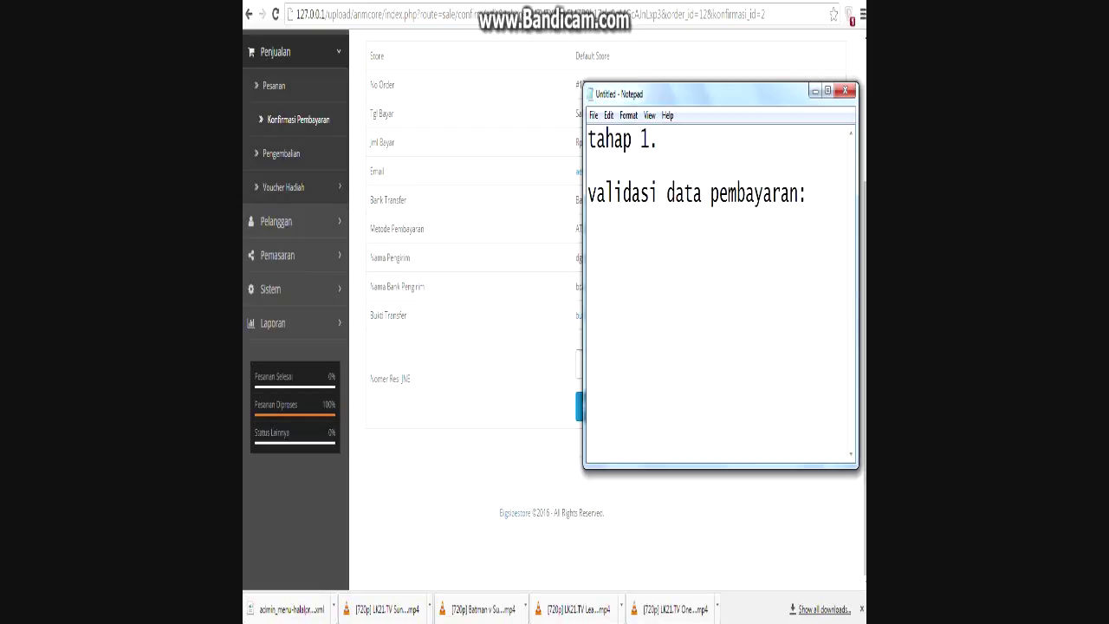
{"action": "type", "text": "-"}
{"action": "type", "text": "mendownload"}
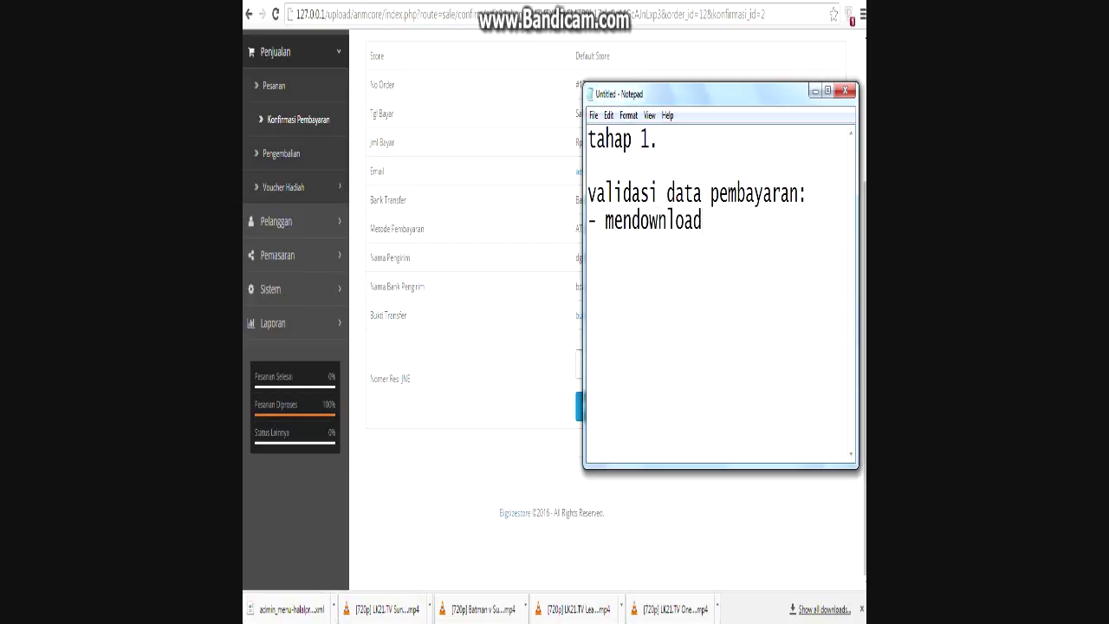
{"action": "type", "text": " attchment bukt"}
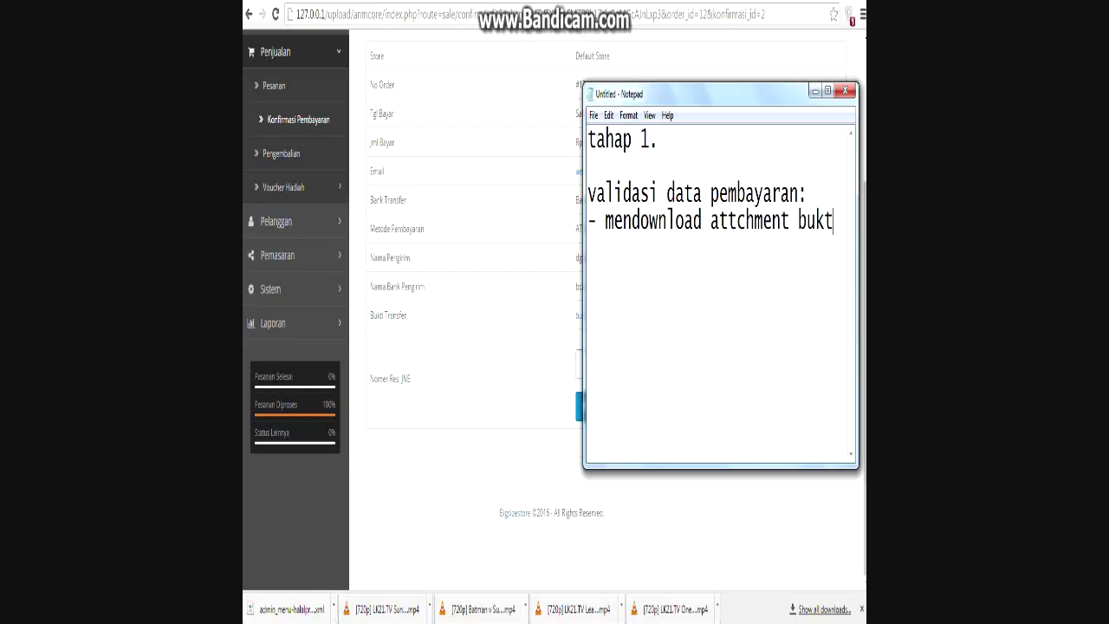
{"action": "type", "text": "i transfer "}
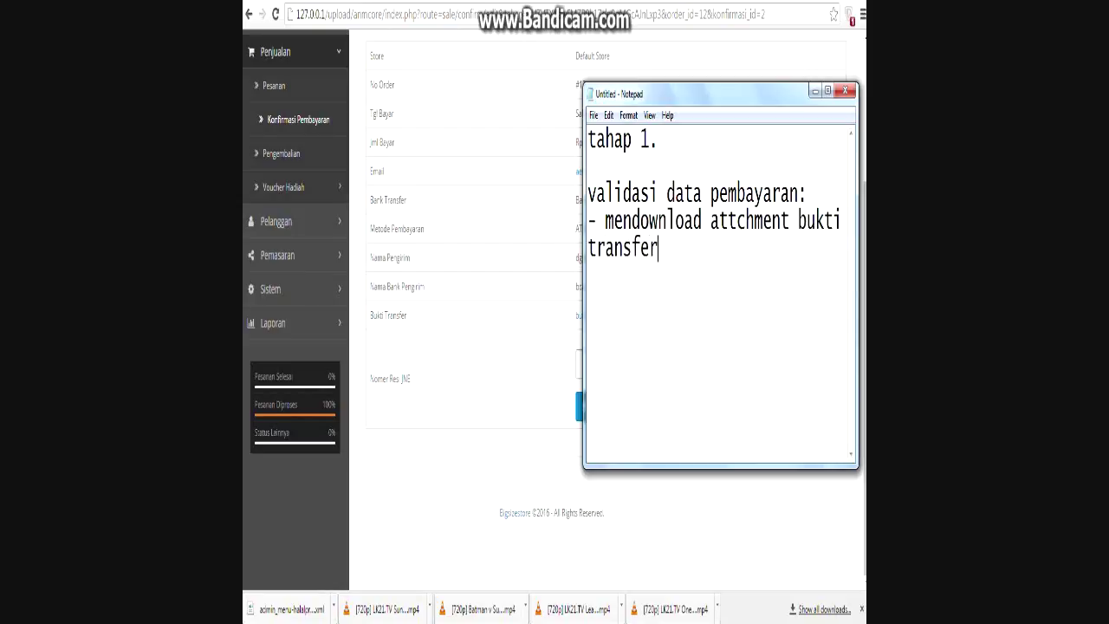
{"action": "type", "text": "dsb, "}
{"action": "type", "text": "- mem"}
{"action": "type", "text": "verifi"}
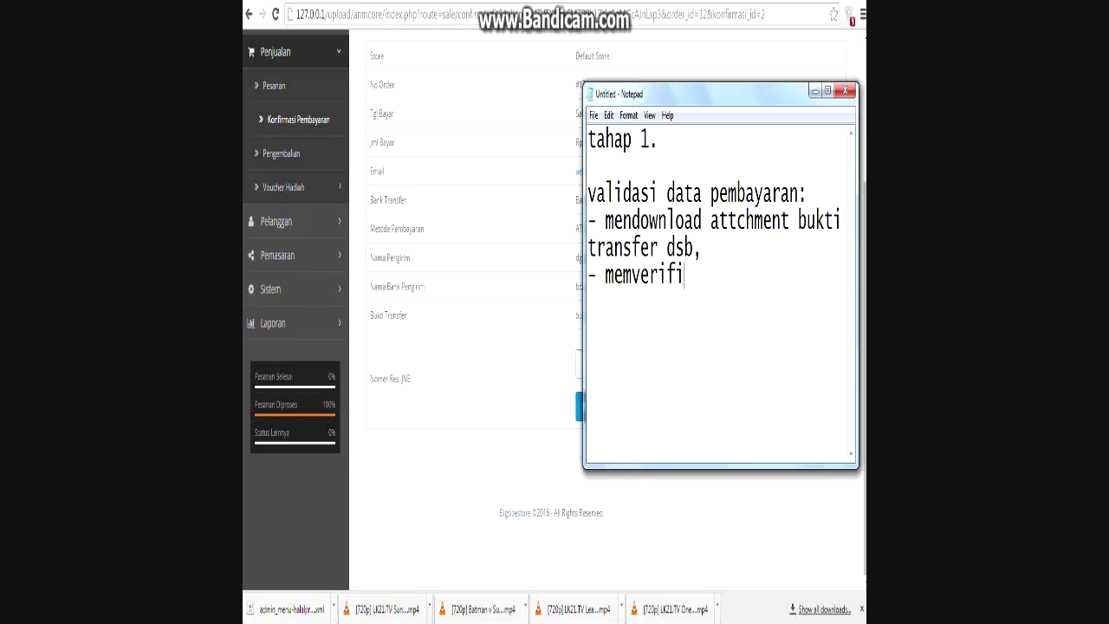
{"action": "type", "text": "kasi berdasarkan"}
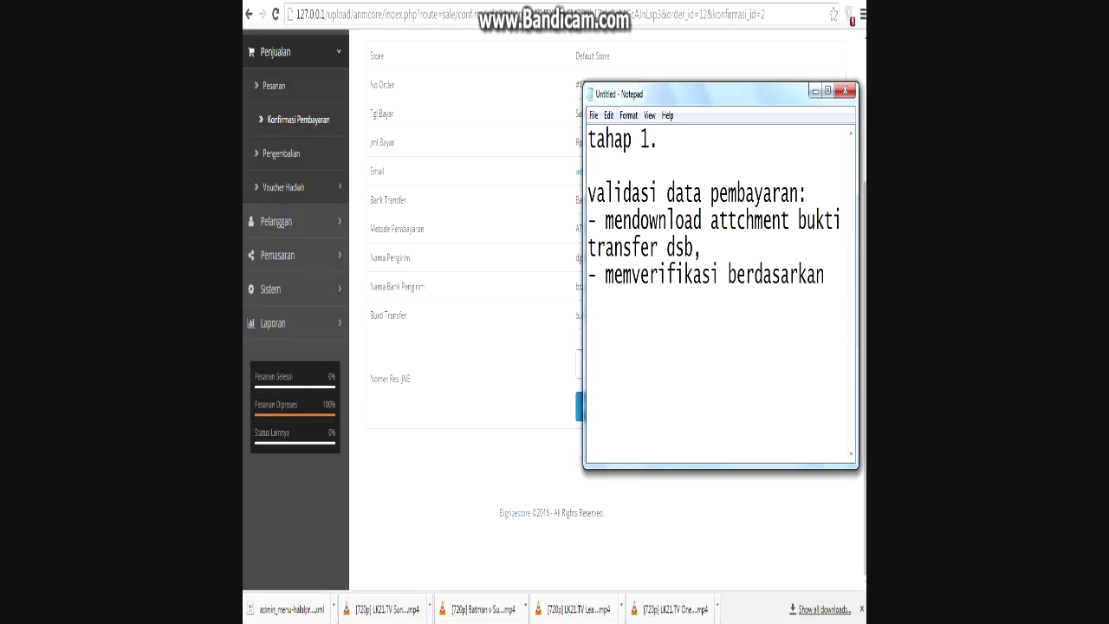
{"action": "type", "text": " pembayaran yang m"}
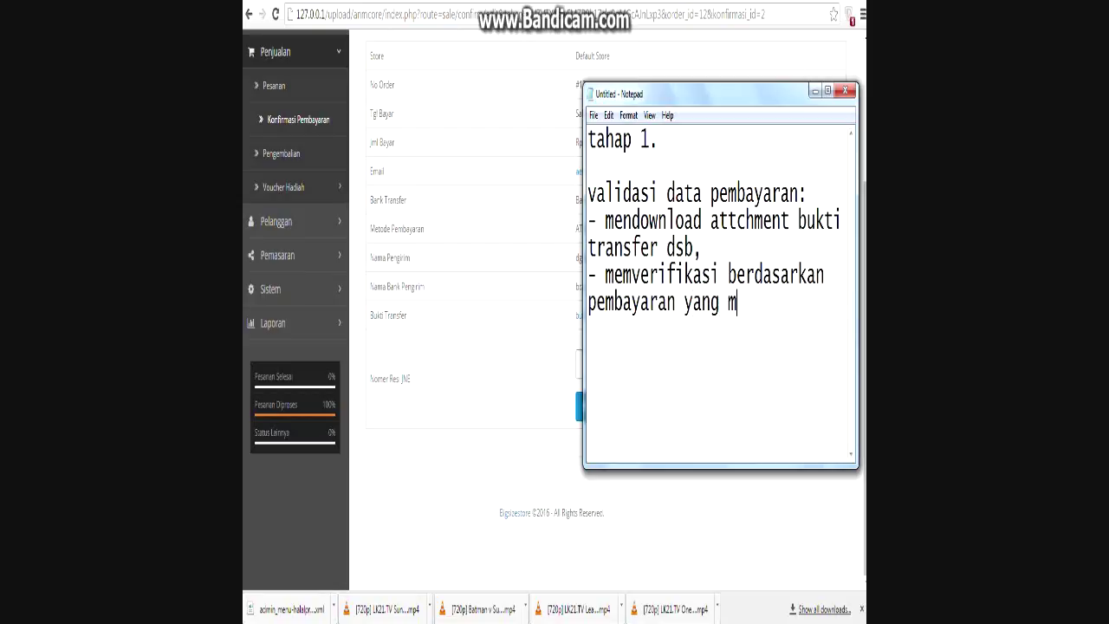
{"action": "type", "text": "asuk melalui"}
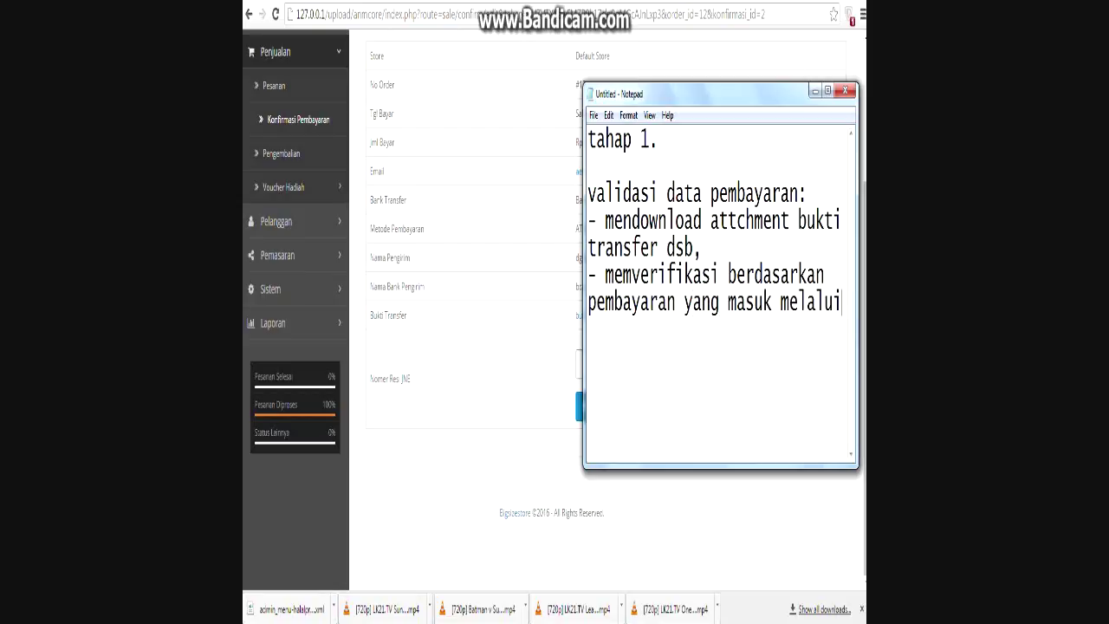
{"action": "type", "text": " rekening "}
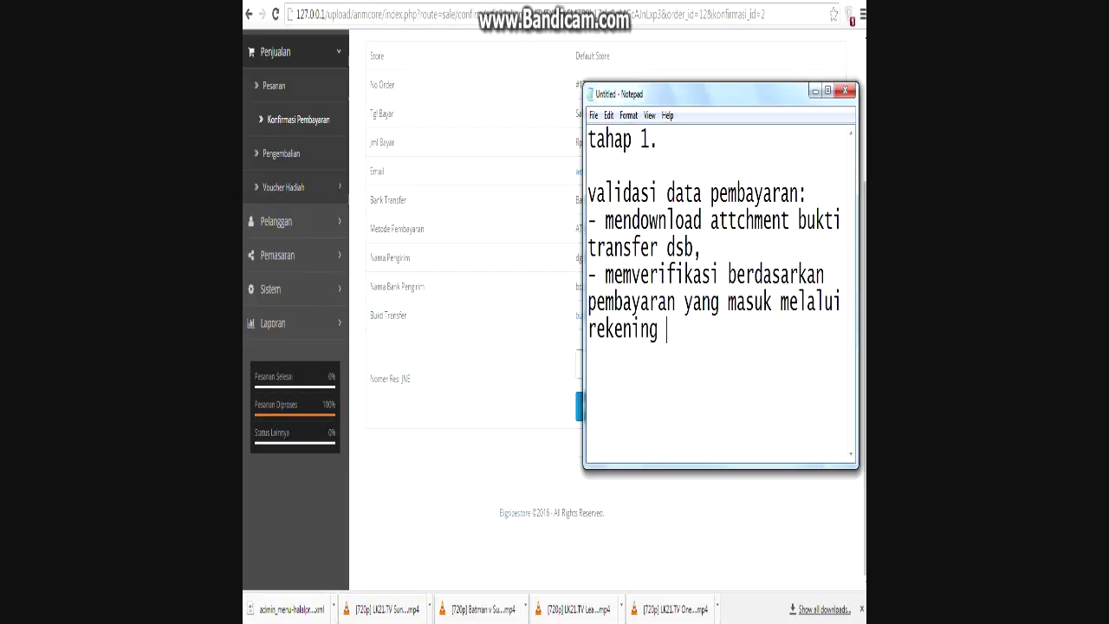
{"action": "type", "text": "(dilakukan"}
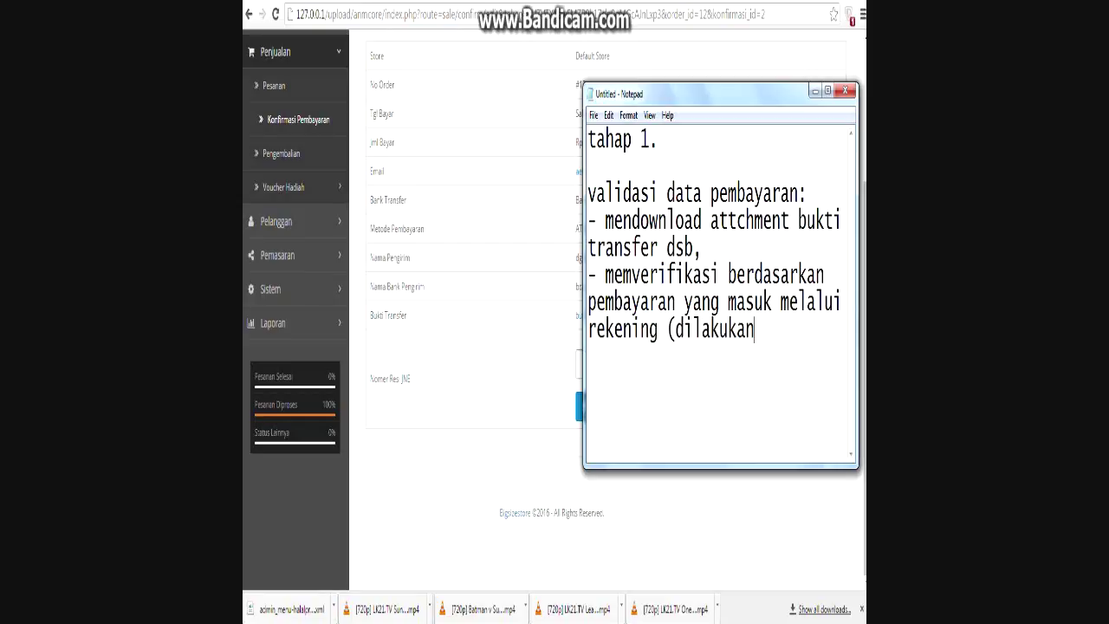
{"action": "type", "text": " diluar sistem)"}
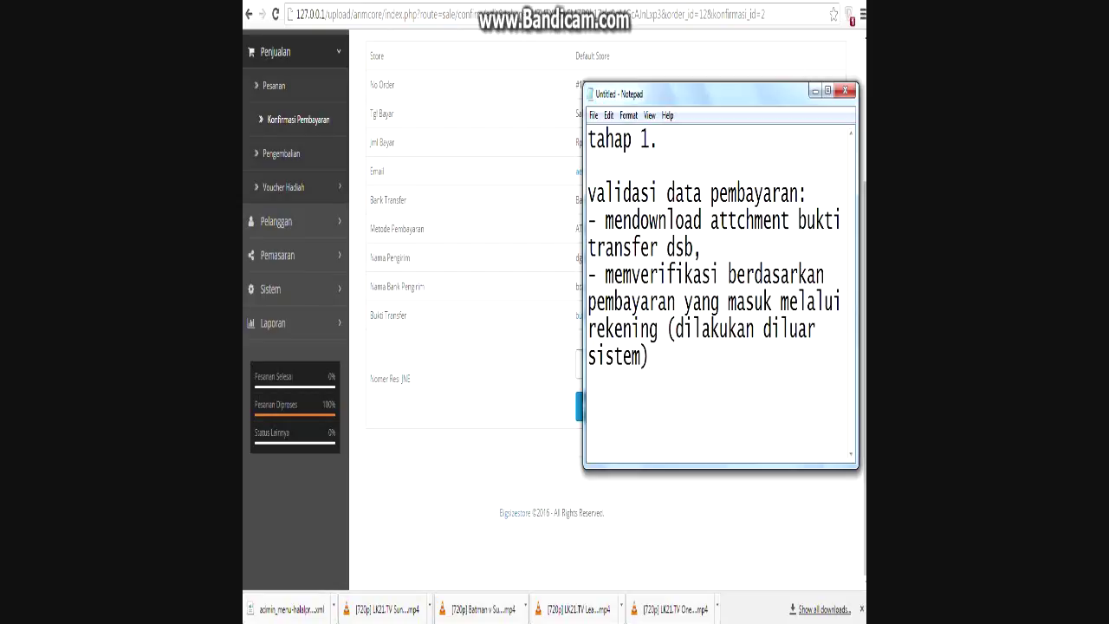
Replace the notes with 'tahap 2', 'pembayaran telah diterima' and '- status pesanan diubah ke processed'.
{"action": "key", "text": "Return"}
{"action": "key", "text": "Return"}
{"action": "key", "text": "Return"}
{"action": "type", "text": "tah"}
{"action": "type", "text": "al"}
{"action": "key", "text": "BackSpace"}
{"action": "key", "text": "BackSpace"}
{"action": "key", "text": "BackSpace"}
{"action": "key", "text": "ctrl+a"}
{"action": "key", "text": "BackSpace"}
{"action": "type", "text": "tahap 2"}
{"action": "key", "text": "Return"}
{"action": "key", "text": "Return"}
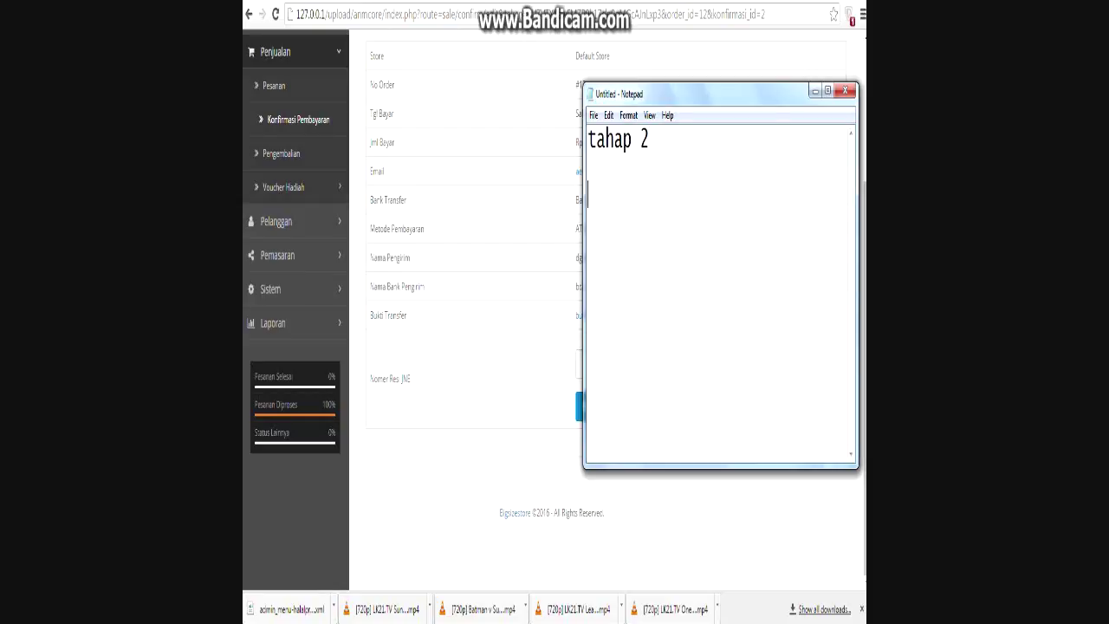
{"action": "type", "text": "pembayaran"}
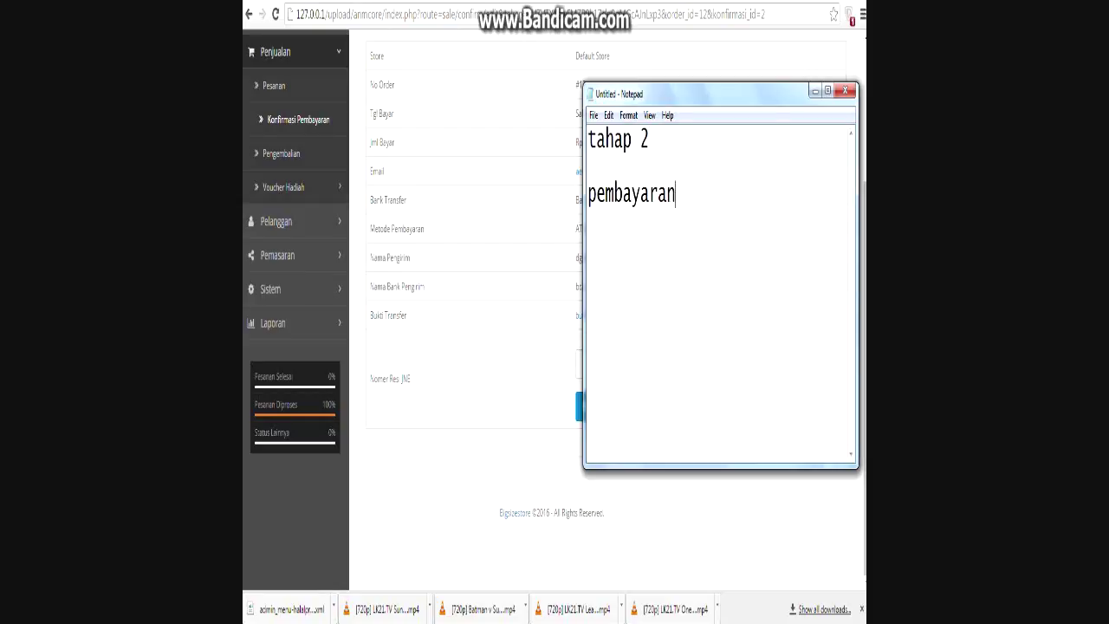
{"action": "type", "text": " telah dit"}
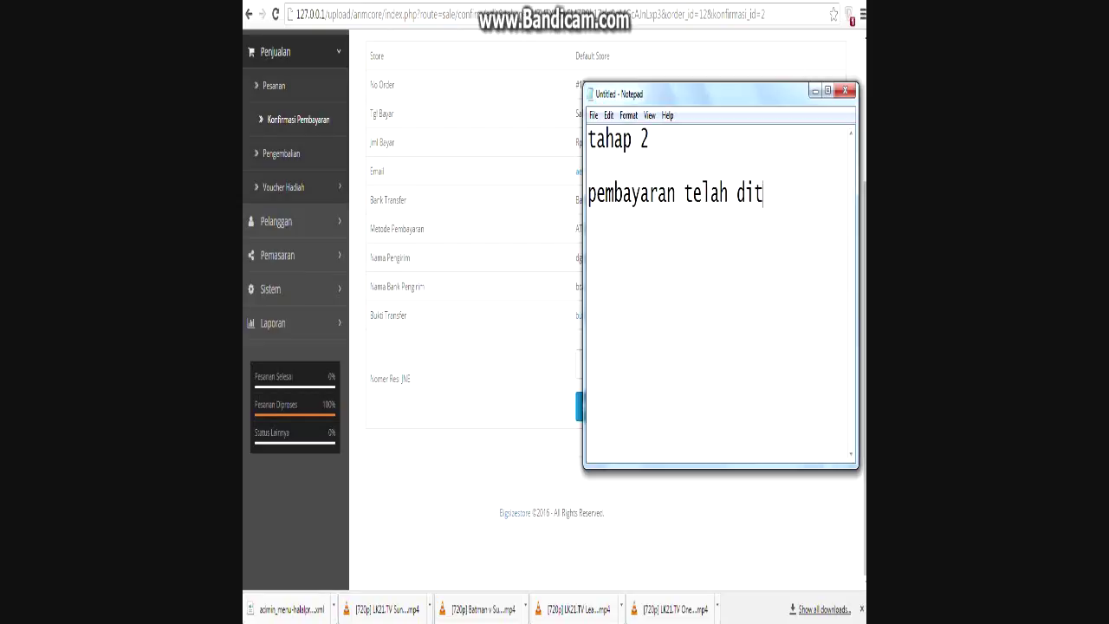
{"action": "type", "text": "erima"}
{"action": "key", "text": "Return"}
{"action": "type", "text": "- "}
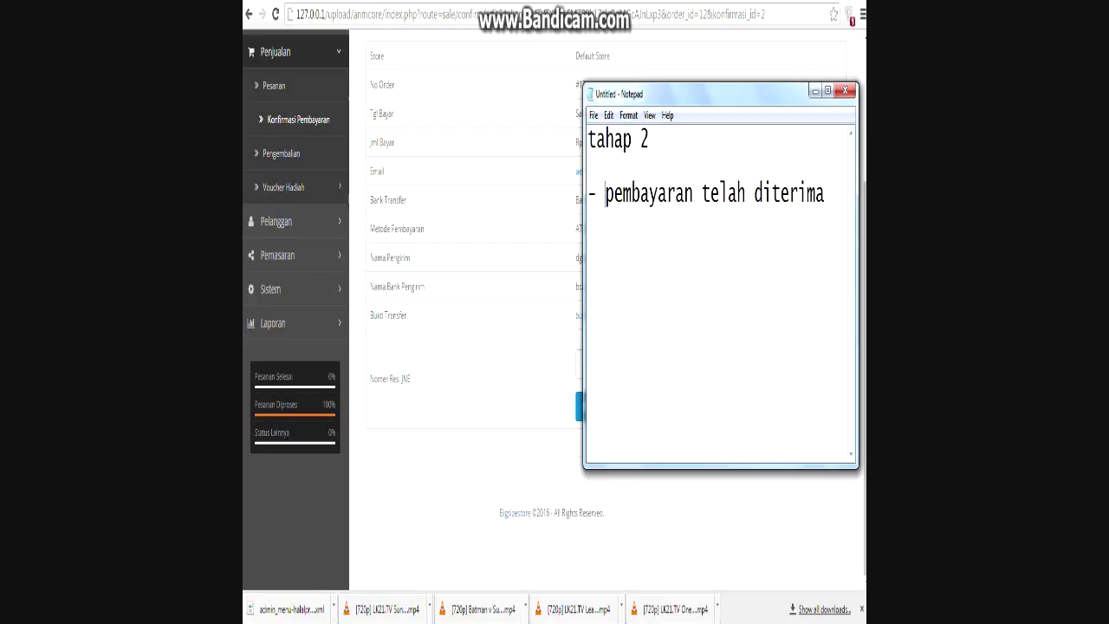
{"action": "type", "text": "status pesanan diu"}
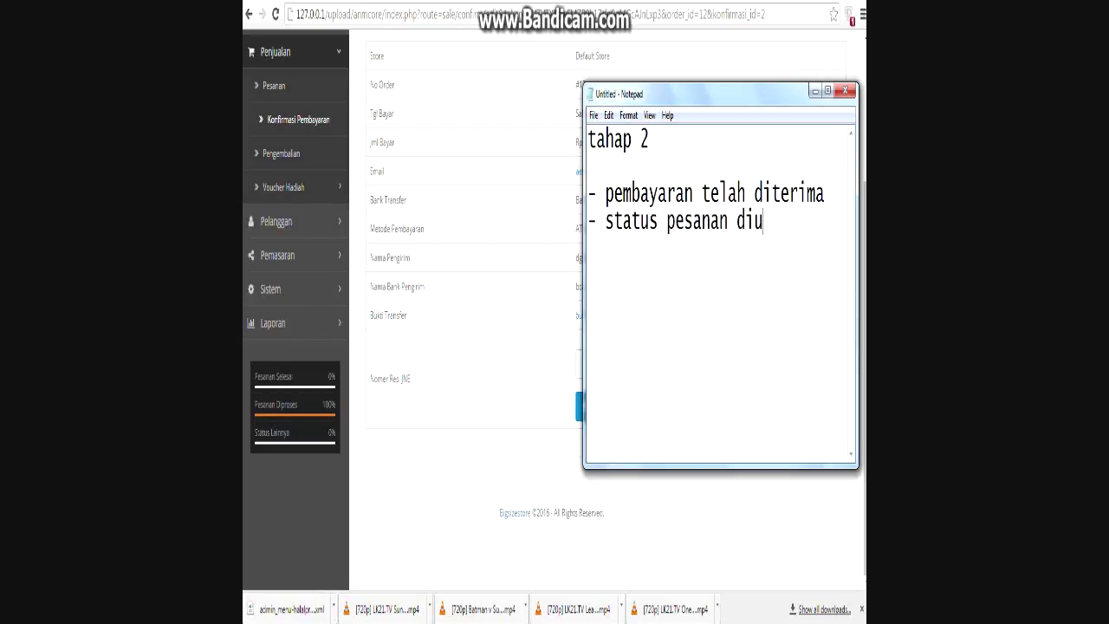
{"action": "type", "text": "bah ke processed"}
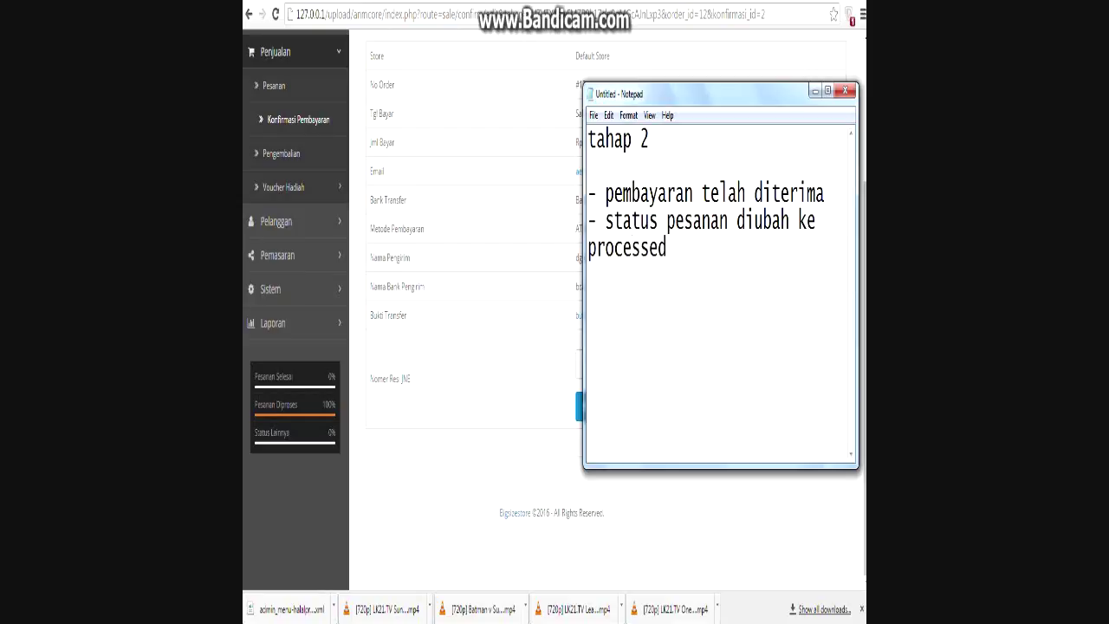
{"action": "key", "text": "alt+Tab"}
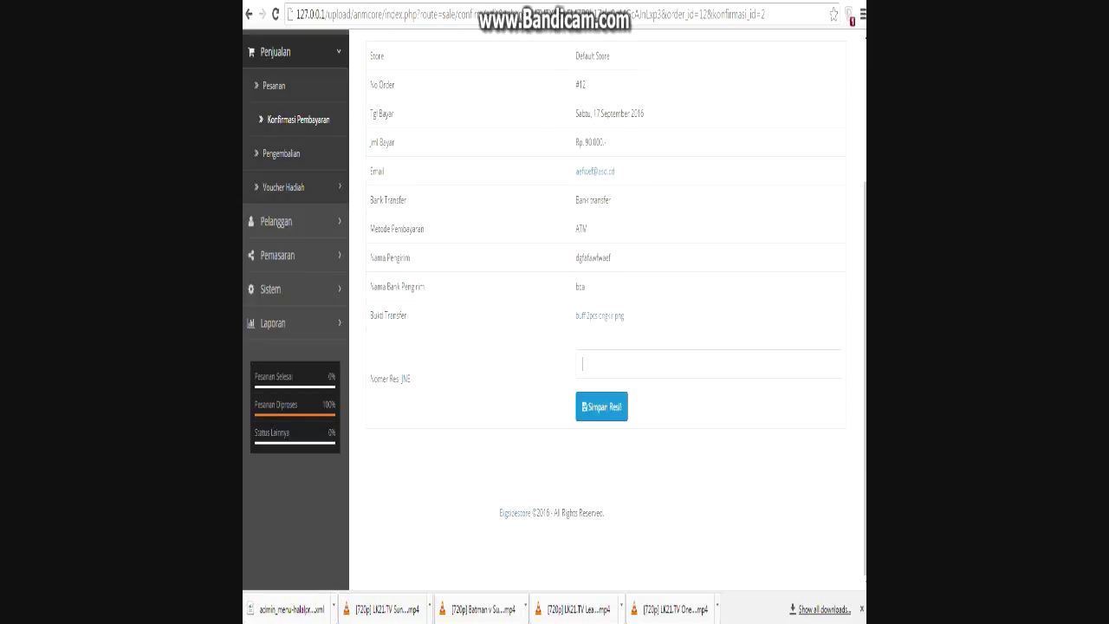
Choose Processed as the order status in order 12's History tab and add the history entry.
{"action": "scroll", "coordinate": [555, 312], "scroll_direction": "up", "scroll_amount": 3}
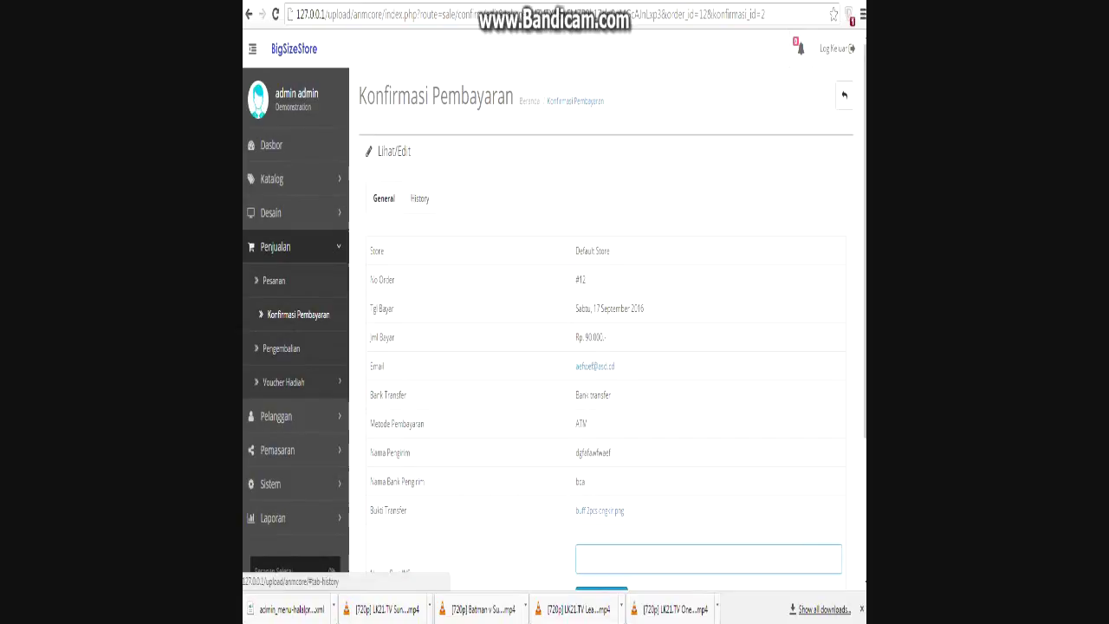
{"action": "left_click", "coordinate": [419, 199]}
{"action": "scroll", "coordinate": [419, 198], "scroll_direction": "down", "scroll_amount": 1}
{"action": "scroll", "coordinate": [555, 312], "scroll_direction": "down", "scroll_amount": 1}
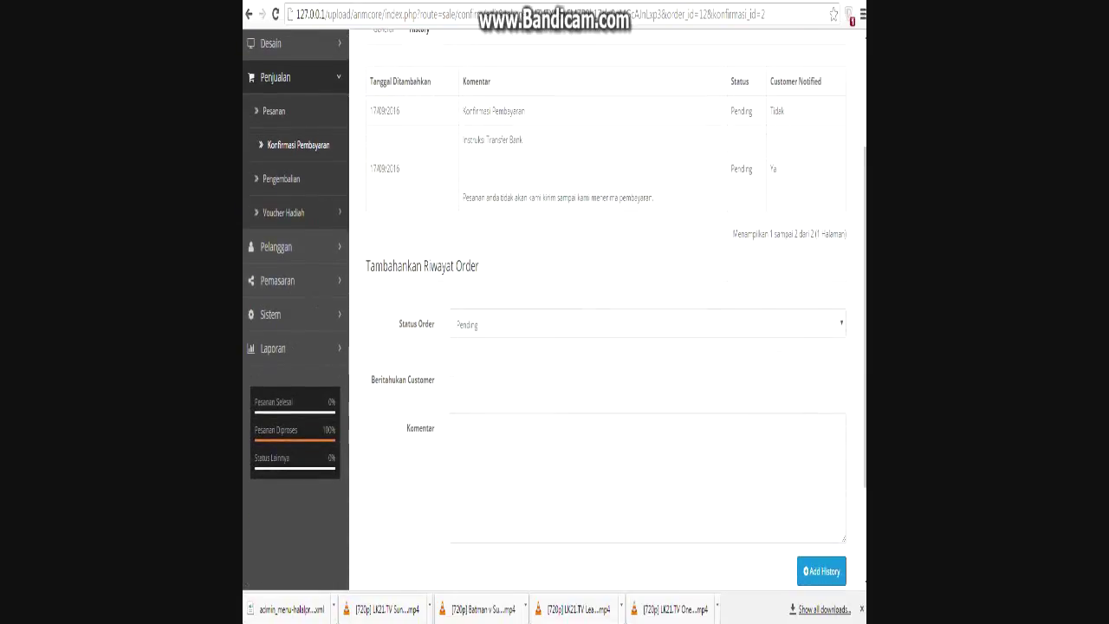
{"action": "left_click", "coordinate": [647, 323]}
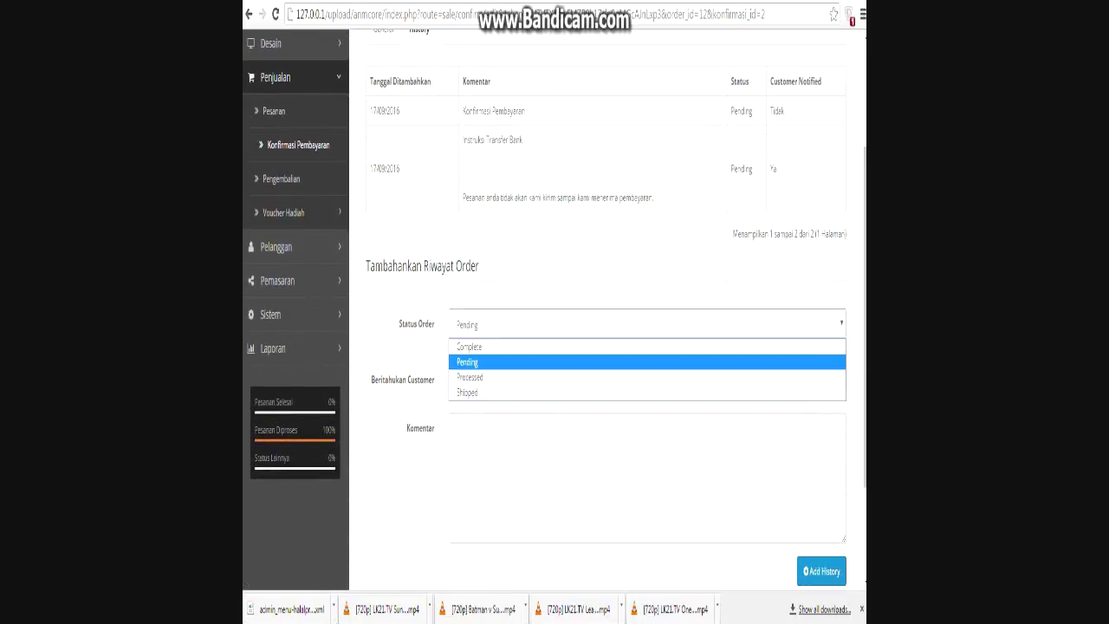
{"action": "left_click", "coordinate": [470, 377]}
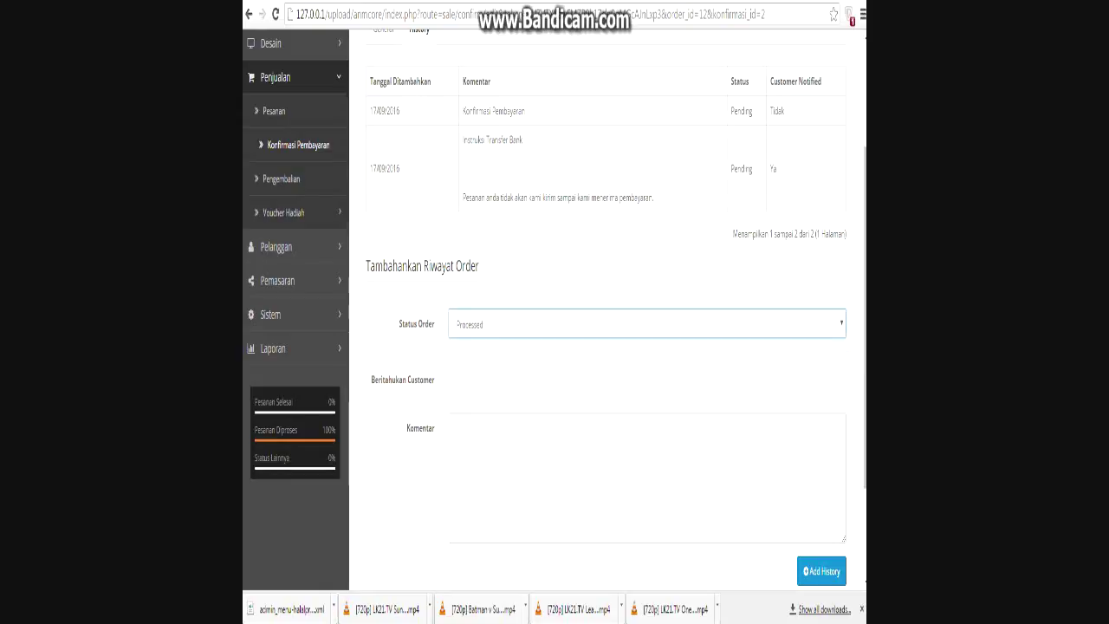
{"action": "scroll", "coordinate": [554, 304], "scroll_direction": "down", "scroll_amount": 3}
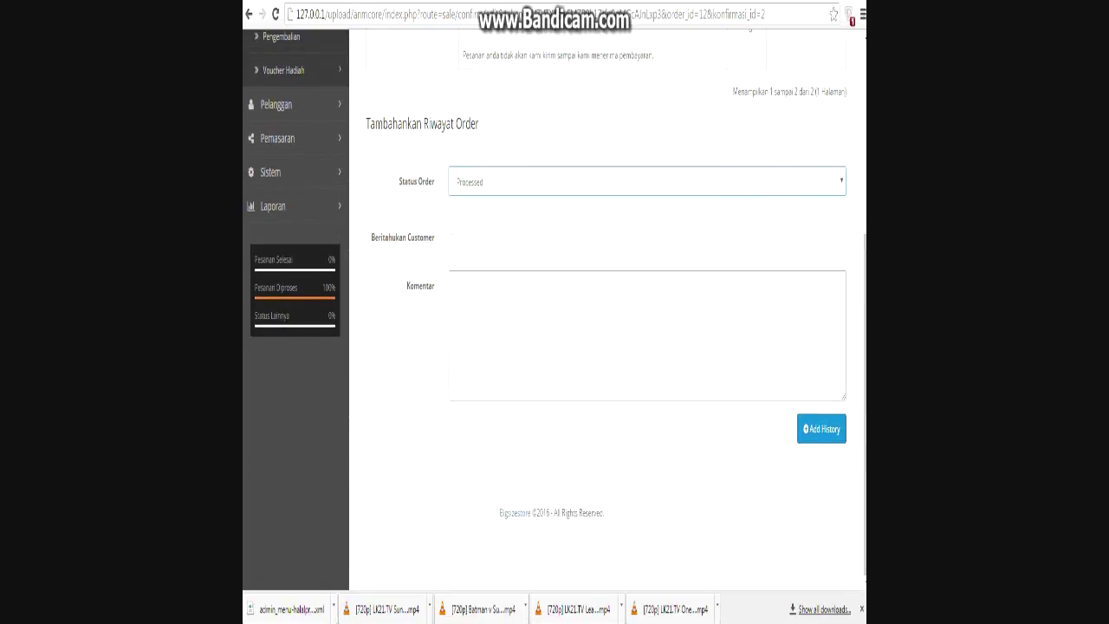
{"action": "left_click", "coordinate": [822, 429]}
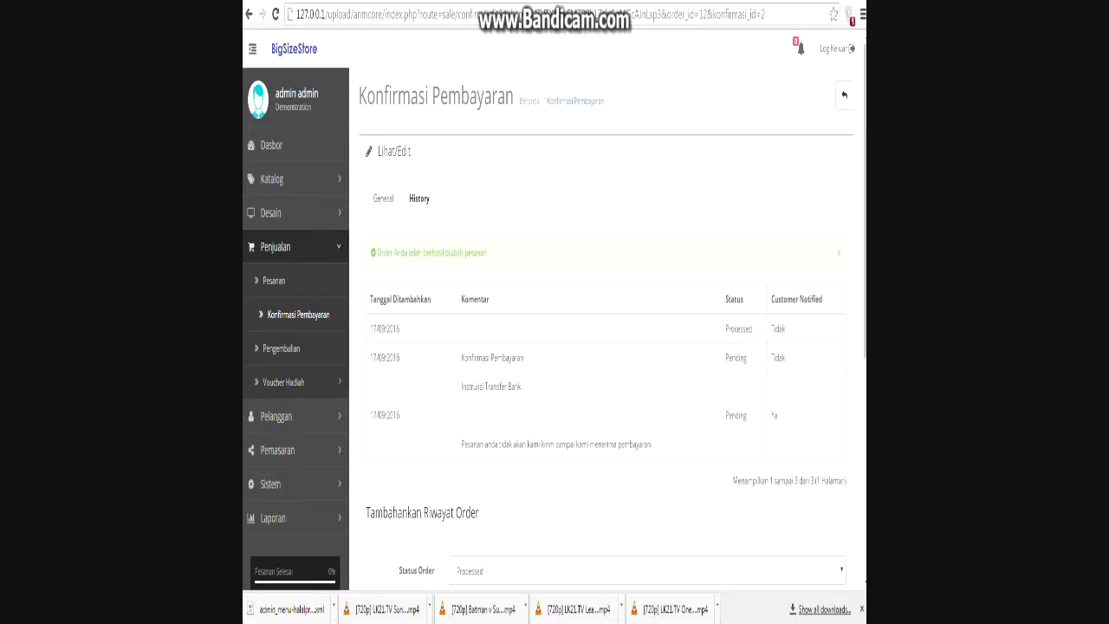
Open order 12's info page from the Pesanan list and scroll to its Processed history.
{"action": "key", "text": "alt+Tab"}
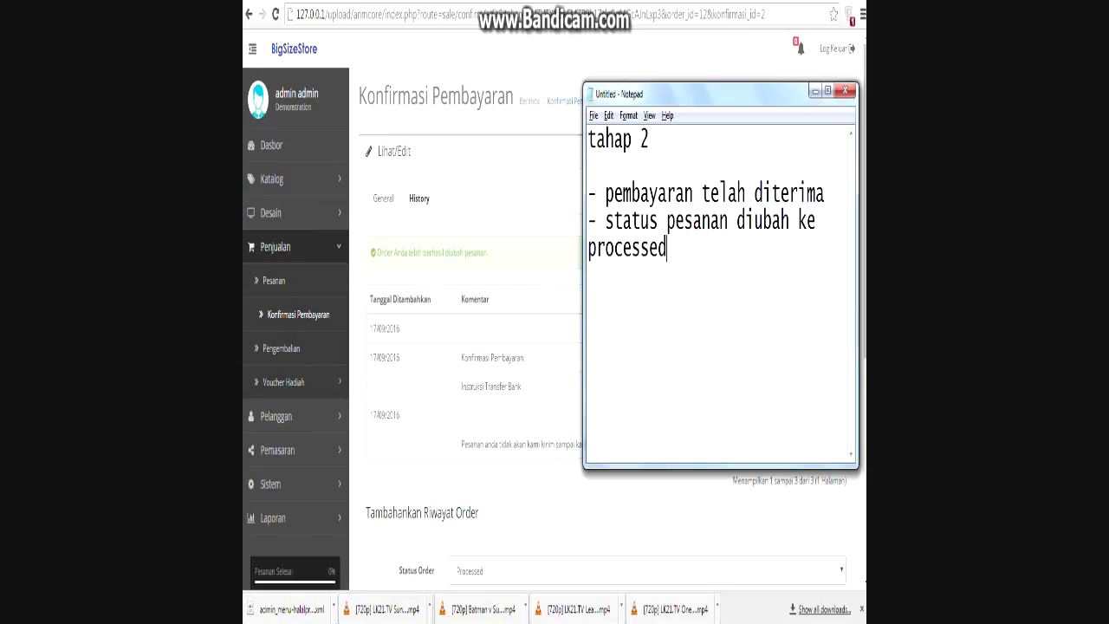
{"action": "key", "text": "alt+Tab"}
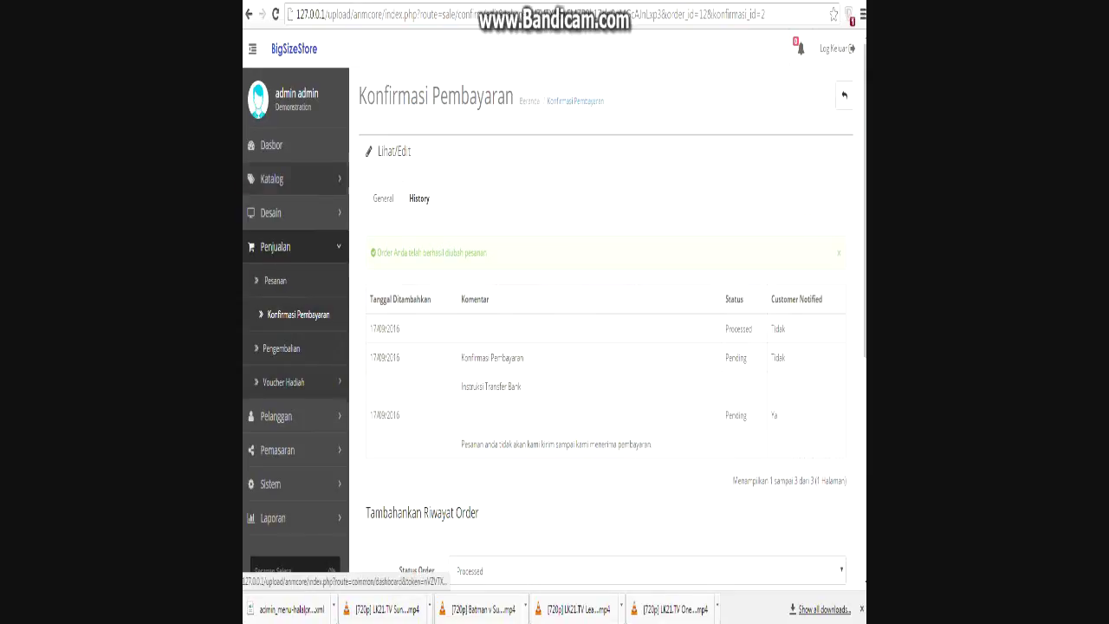
{"action": "left_click", "coordinate": [276, 280]}
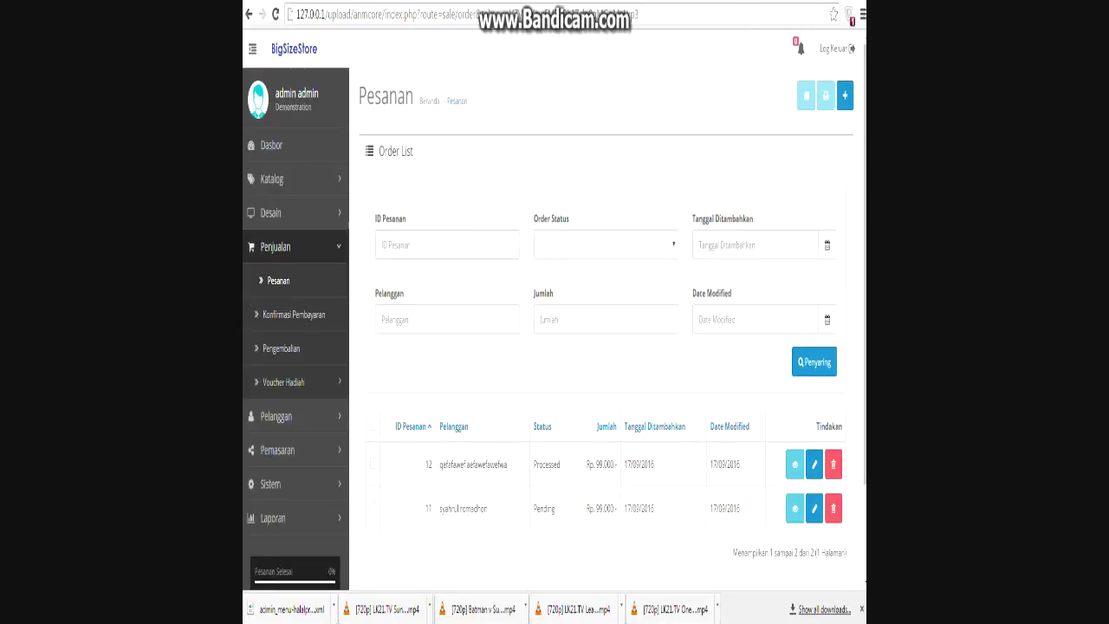
{"action": "left_click", "coordinate": [795, 464]}
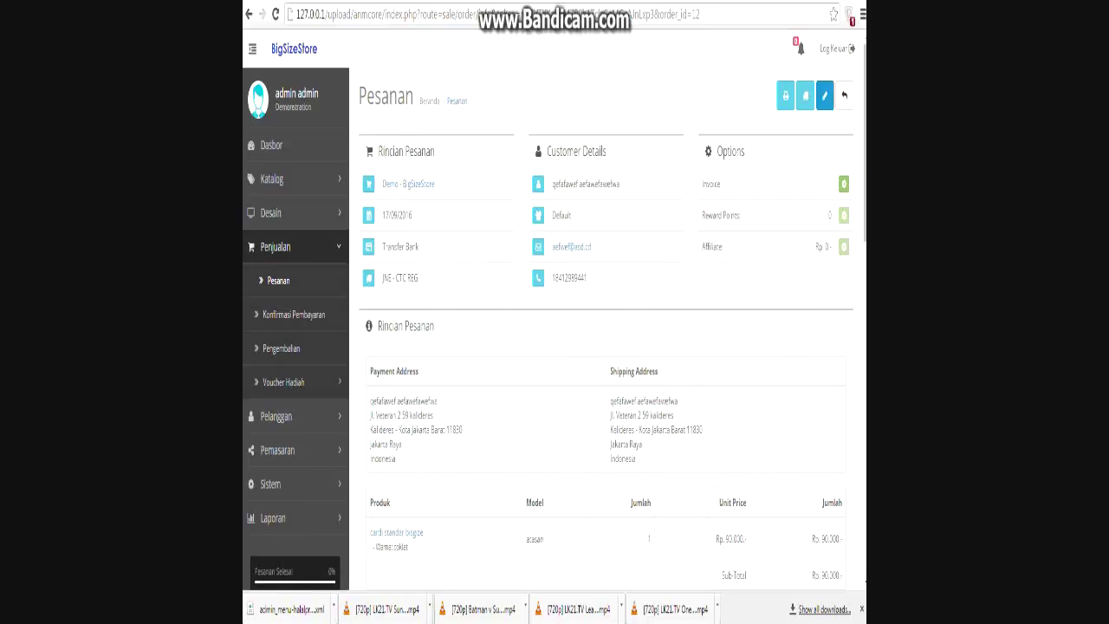
{"action": "scroll", "coordinate": [555, 312], "scroll_direction": "down", "scroll_amount": 4}
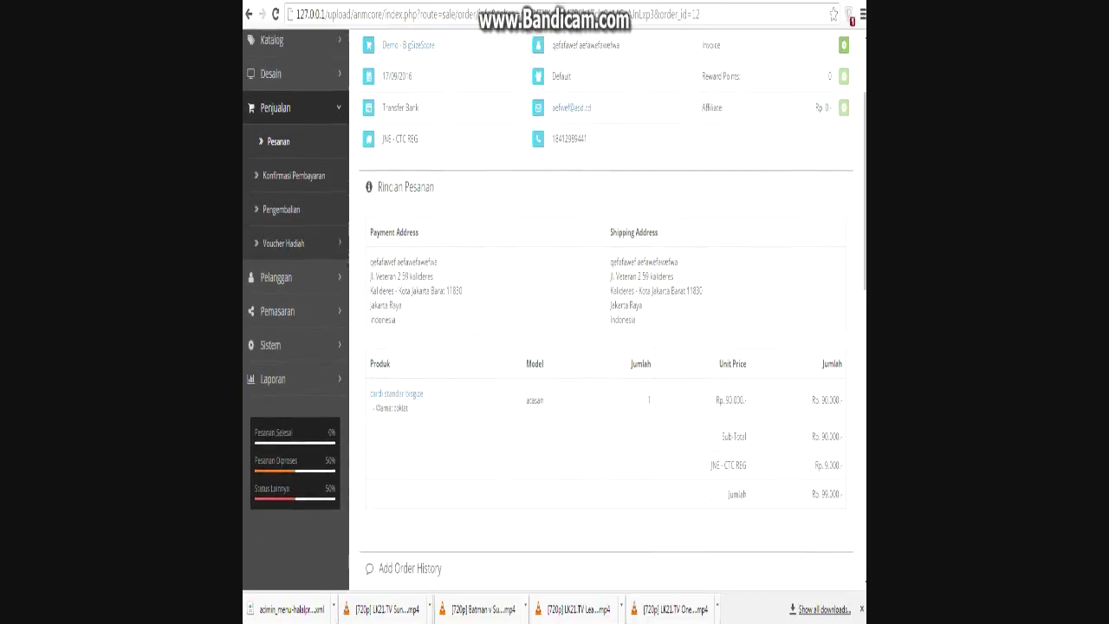
{"action": "scroll", "coordinate": [554, 312], "scroll_direction": "down", "scroll_amount": 2}
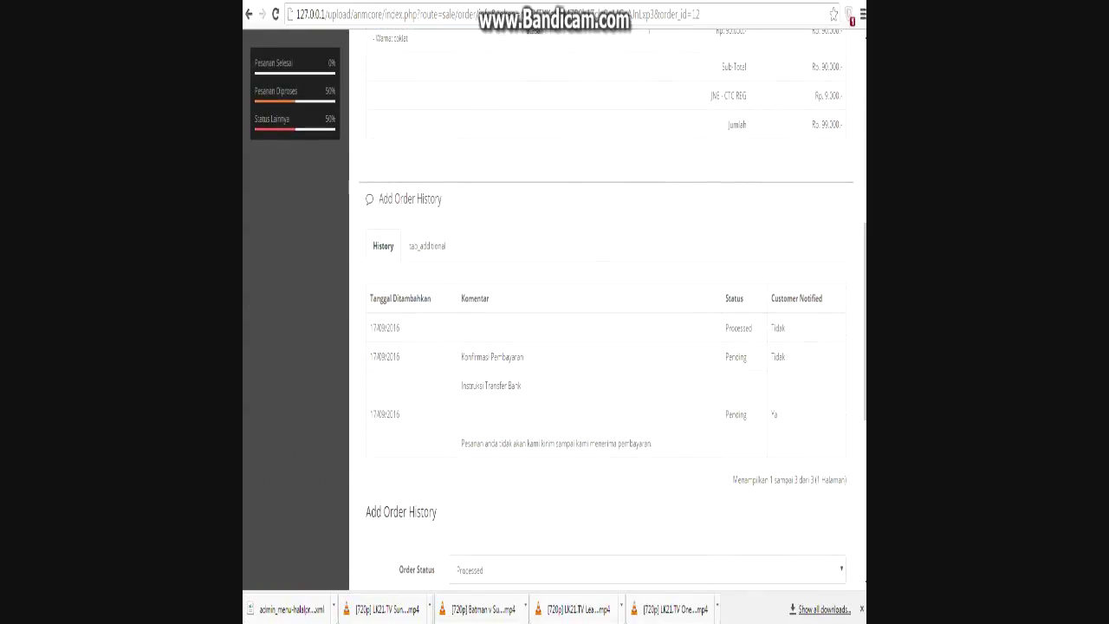
Add a 'catatan:' that order status in payment confirmation integrates with the payment status.
{"action": "double_click", "coordinate": [738, 328]}
{"action": "key", "text": "alt+Tab"}
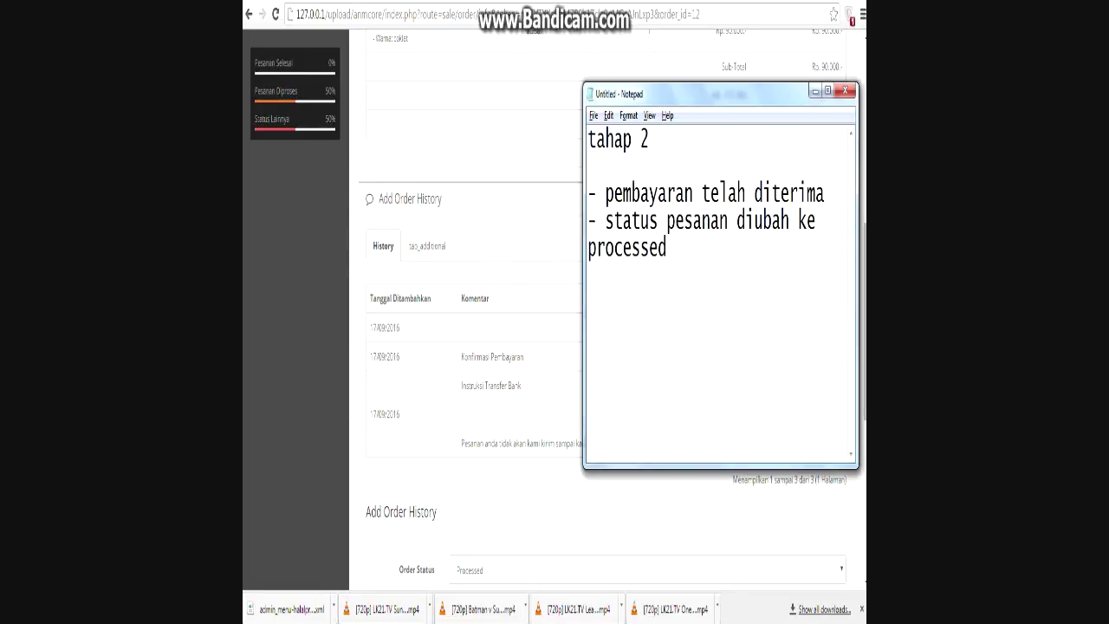
{"action": "key", "text": "Return"}
{"action": "type", "text": "catat"}
{"action": "type", "text": "ab:"}
{"action": "key", "text": "BackSpace"}
{"action": "key", "text": "BackSpace"}
{"action": "type", "text": "n:"}
{"action": "key", "text": "Return"}
{"action": "type", "text": "per"}
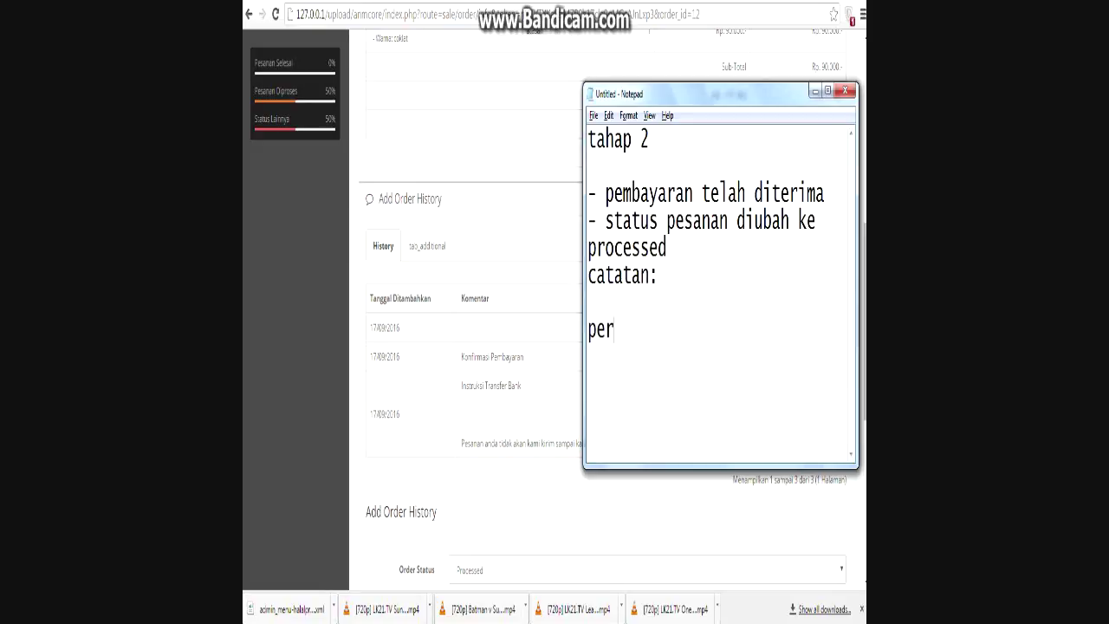
{"action": "type", "text": "ubahan pada"}
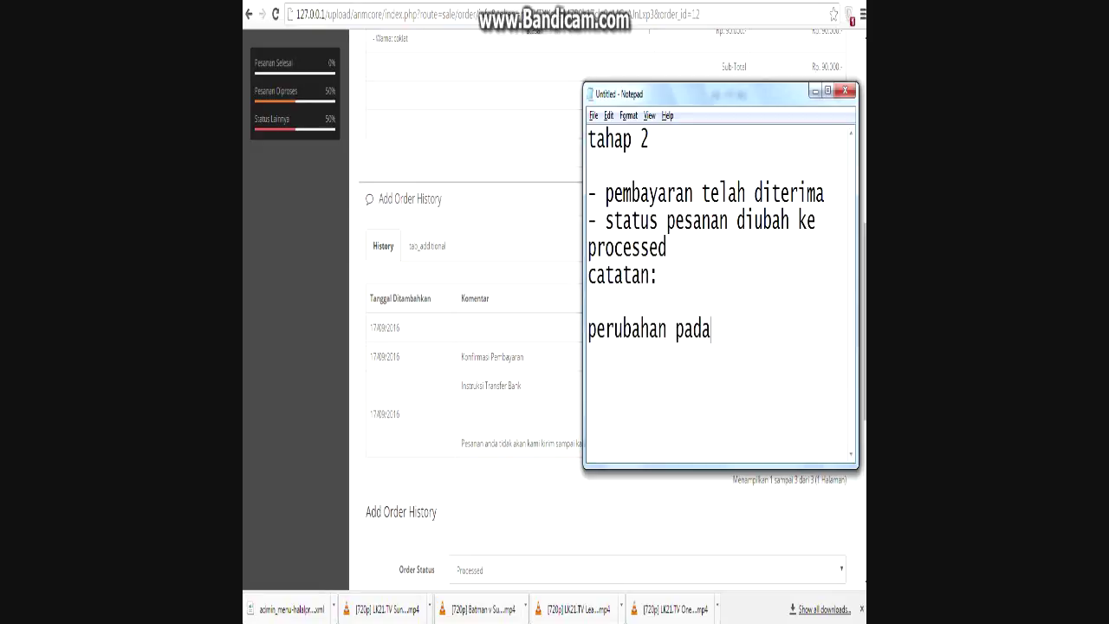
{"action": "type", "text": " kolom ko"}
{"action": "key", "text": "BackSpace"}
{"action": "key", "text": "BackSpace"}
{"action": "key", "text": "BackSpace"}
{"action": "key", "text": "BackSpace"}
{"action": "key", "text": "BackSpace"}
{"action": "key", "text": "BackSpace"}
{"action": "key", "text": "BackSpace"}
{"action": "key", "text": "BackSpace"}
{"action": "key", "text": "BackSpace"}
{"action": "key", "text": "BackSpace"}
{"action": "key", "text": "BackSpace"}
{"action": "key", "text": "BackSpace"}
{"action": "key", "text": "BackSpace"}
{"action": "type", "text": "status pesanan pada kolom ko"}
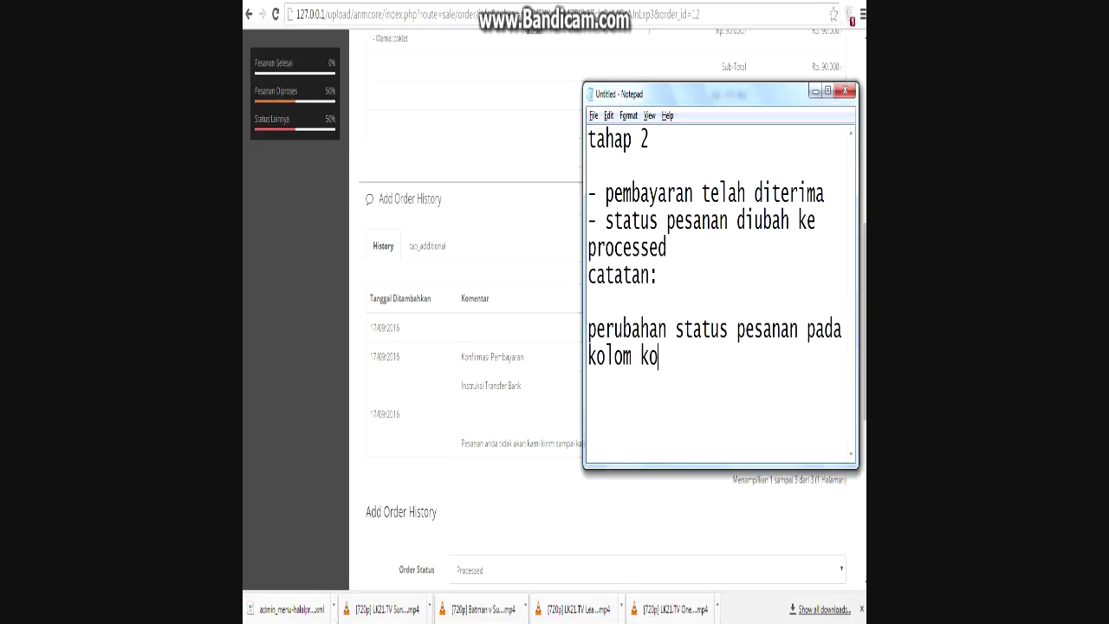
{"action": "type", "text": "nfirmasi pembay"}
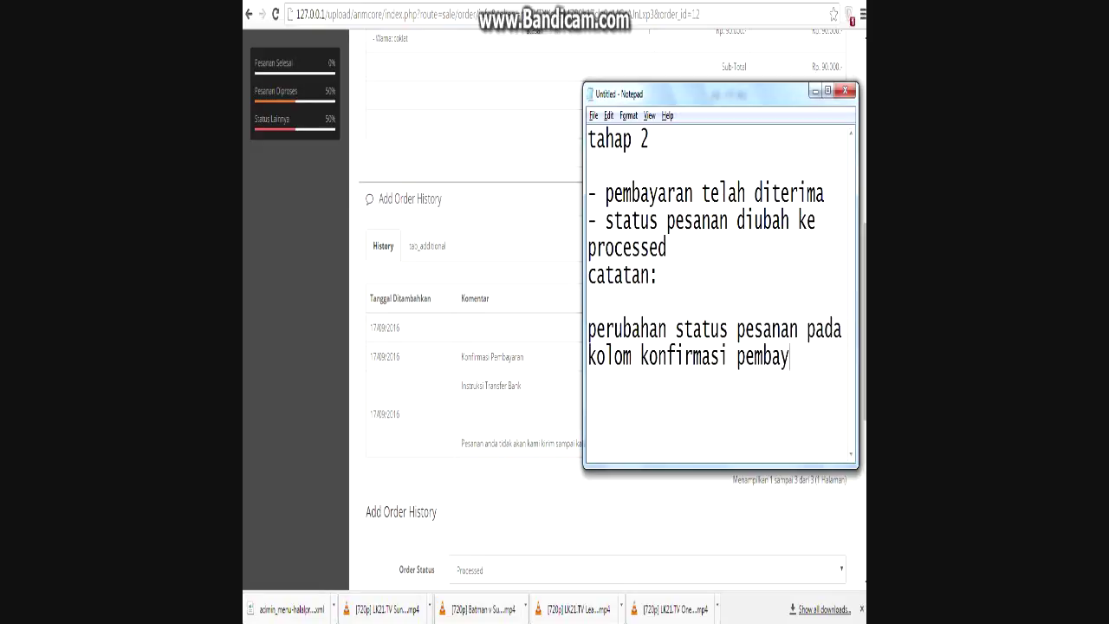
{"action": "type", "text": "aran terin"}
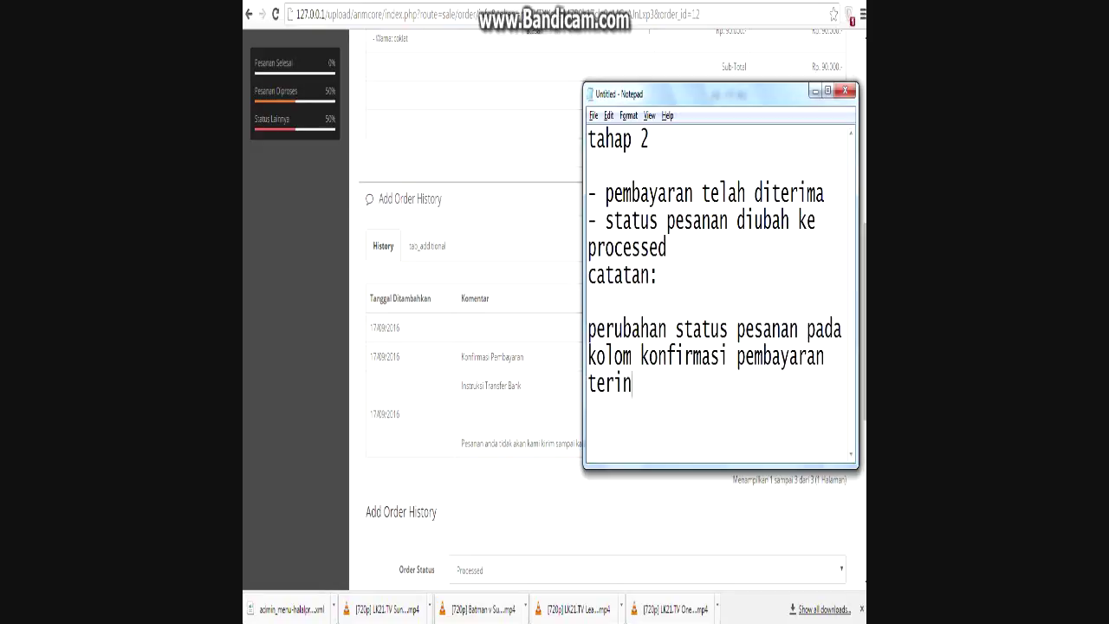
{"action": "type", "text": "tegrasi de"}
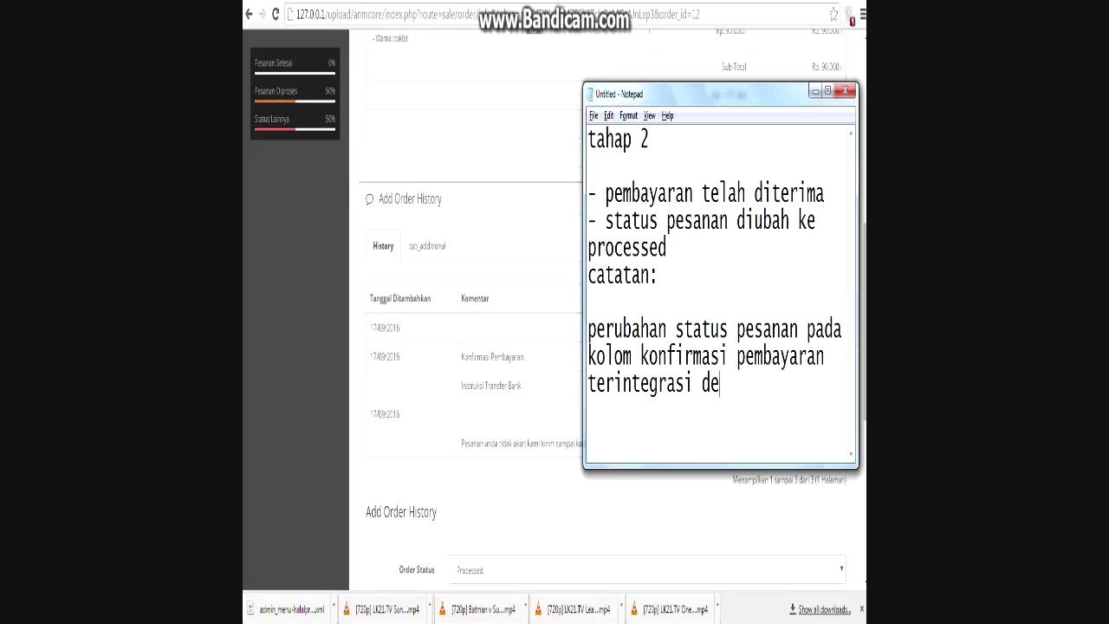
{"action": "type", "text": "ngan stat"}
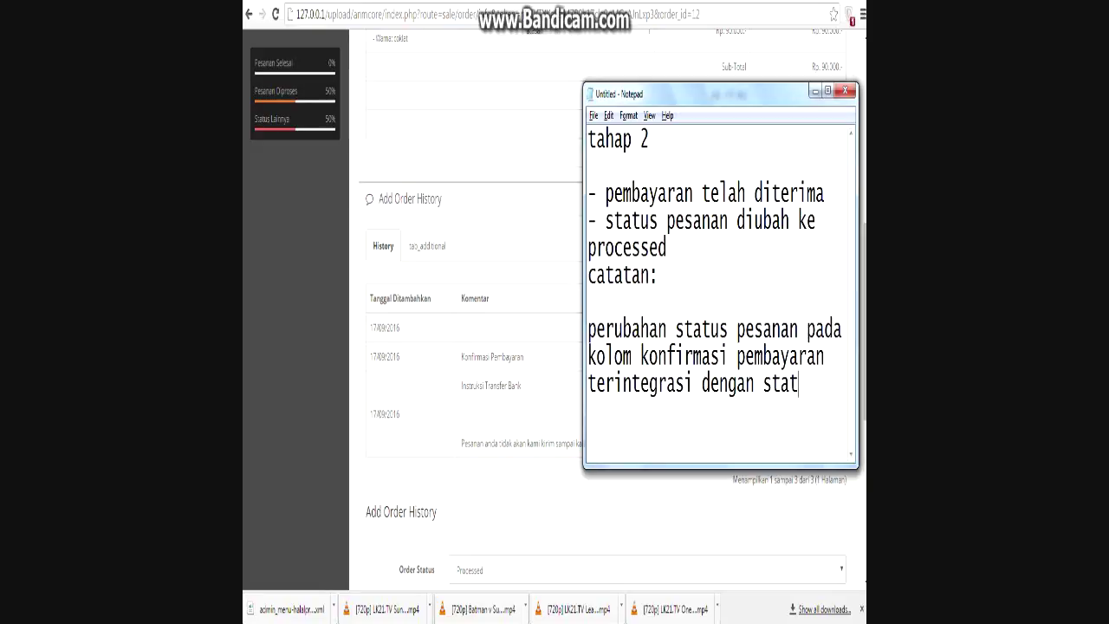
{"action": "type", "text": "us pembayar"}
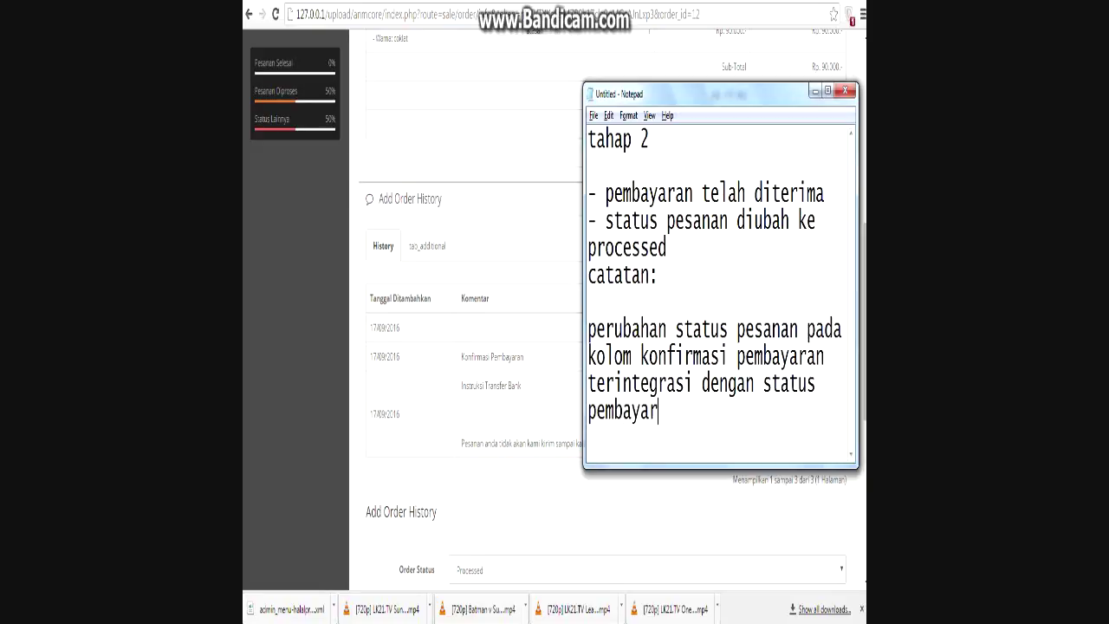
{"action": "type", "text": "an di kolom"}
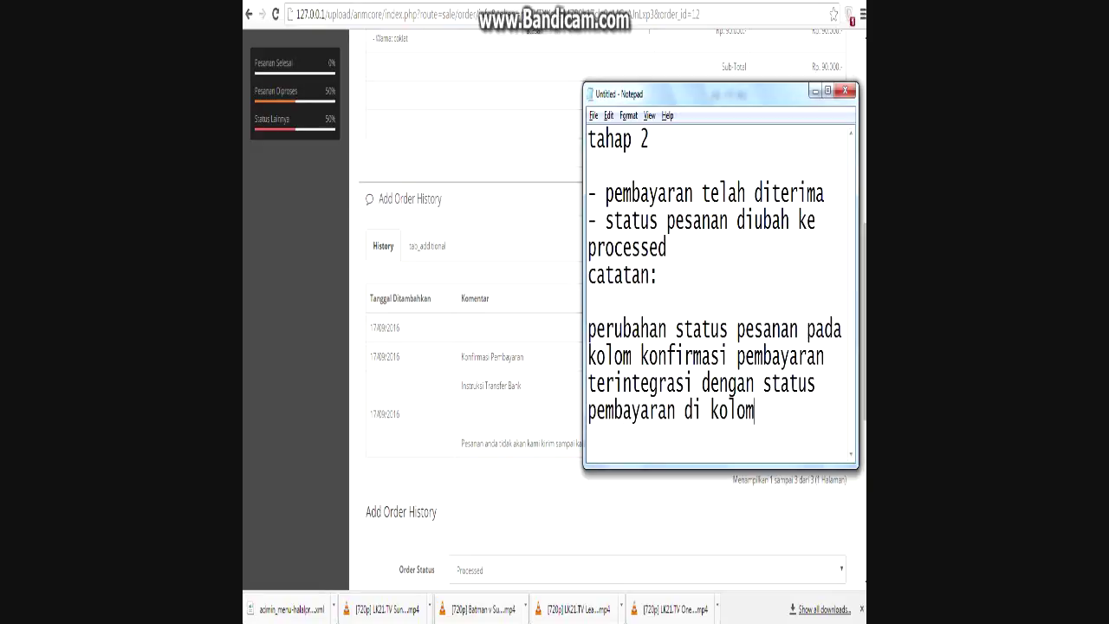
{"action": "type", "text": " pesanan."}
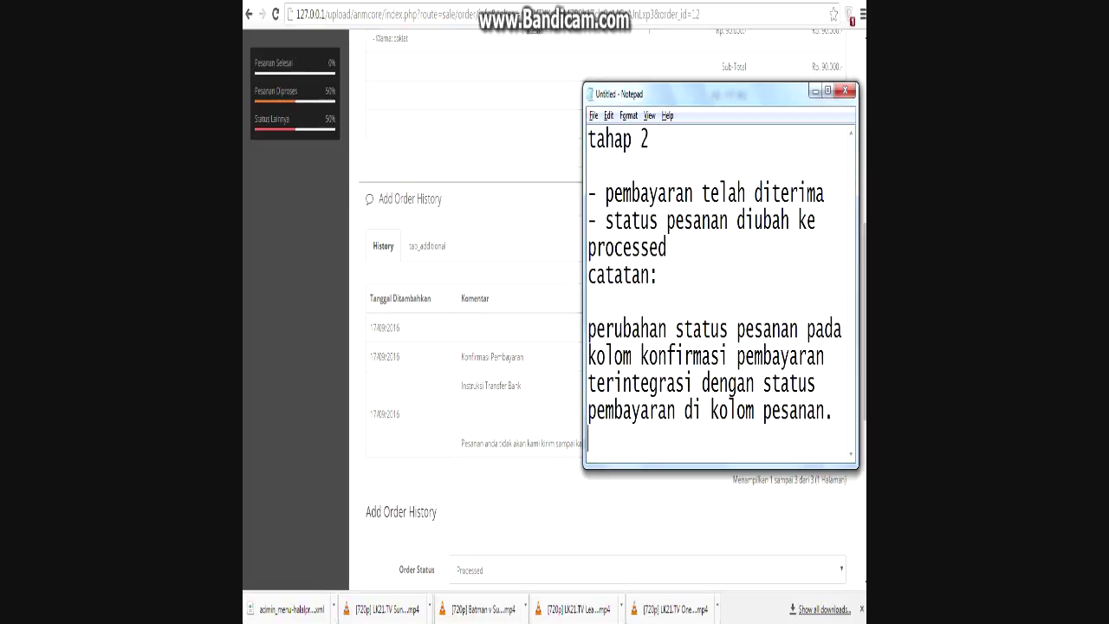
Add the line 'status pesanan saat ini PROCESSED' and compare it with the order page.
{"action": "key", "text": "Return"}
{"action": "type", "text": "status pesanan saat ini PROCES"}
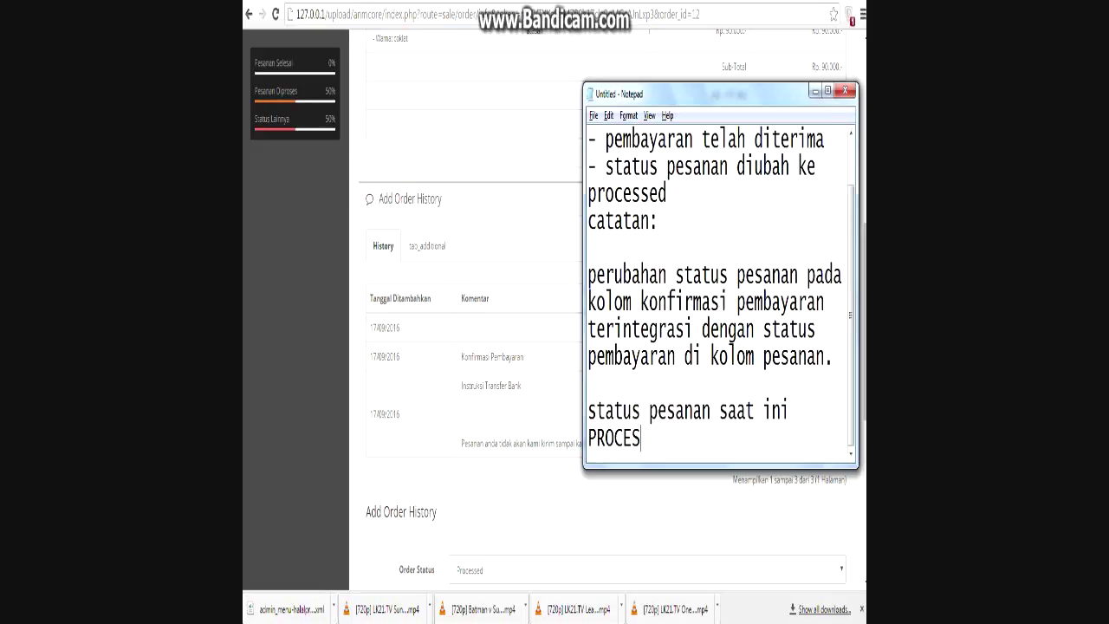
{"action": "type", "text": "SED"}
{"action": "double_click", "coordinate": [641, 438]}
{"action": "key", "text": "alt+Tab"}
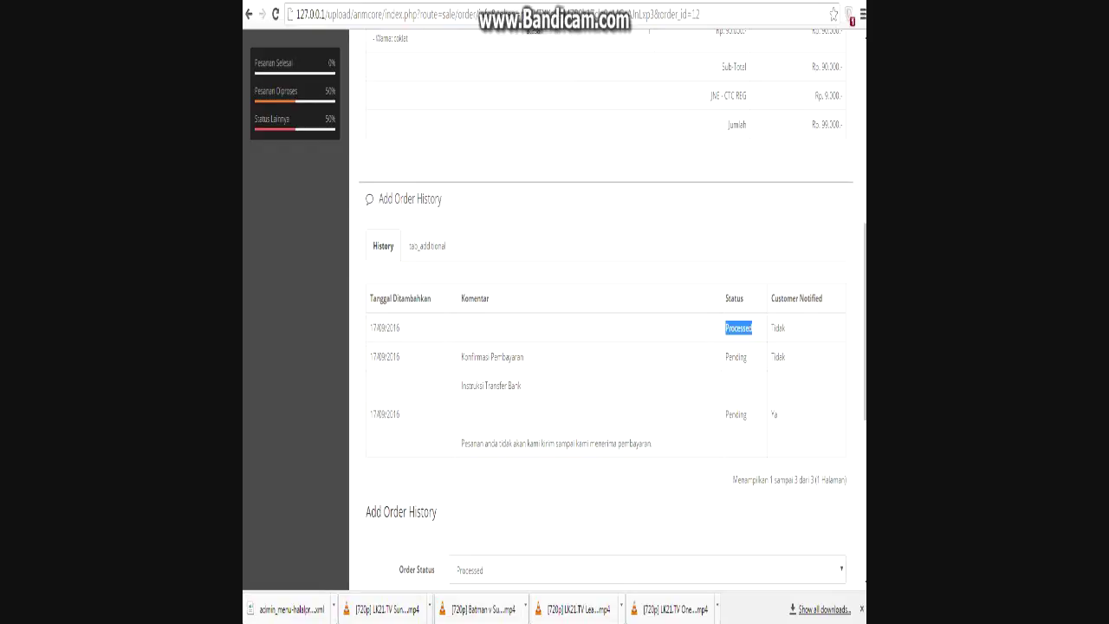
{"action": "scroll", "coordinate": [607, 347], "scroll_direction": "up", "scroll_amount": 2}
{"action": "key", "text": "alt+Tab"}
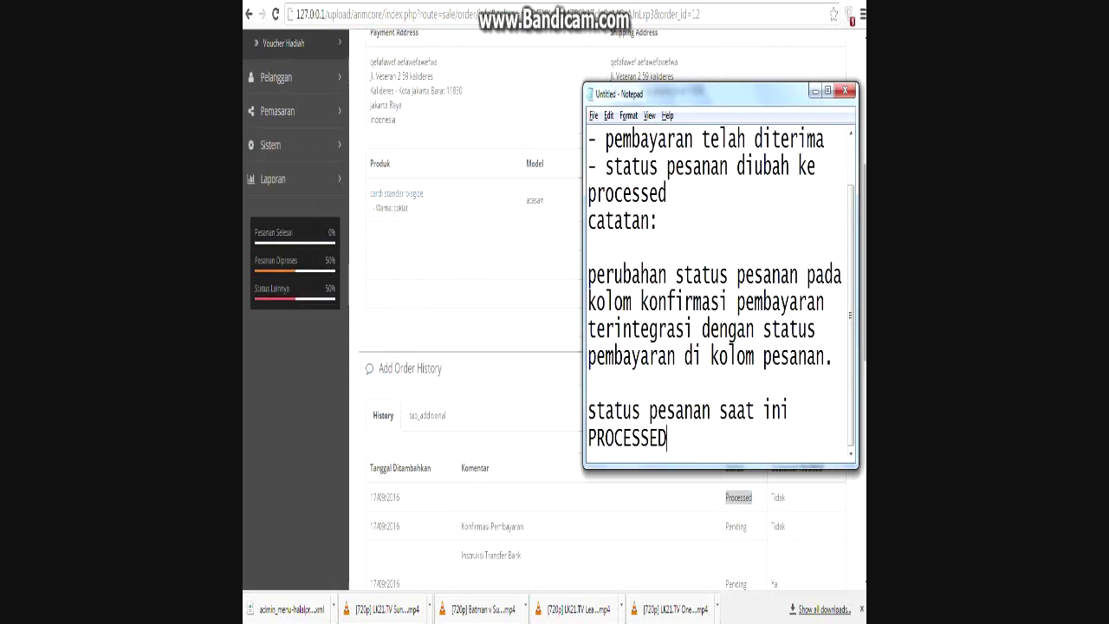
{"action": "scroll", "coordinate": [720, 286], "scroll_direction": "up", "scroll_amount": 1}
{"action": "key", "text": "ctrl+a"}
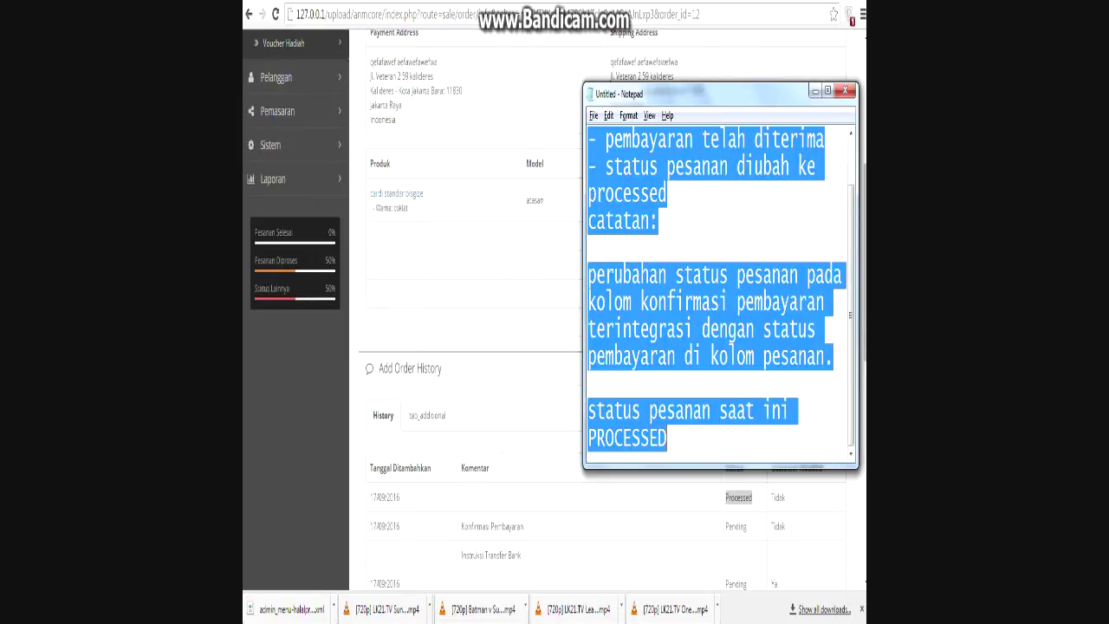
Write 'tahap 3' noting the order was shipped to the customer, with its JNE receipt number.
{"action": "type", "text": "tahap 3"}
{"action": "key", "text": "Return"}
{"action": "key", "text": "Return"}
{"action": "type", "text": "pes"}
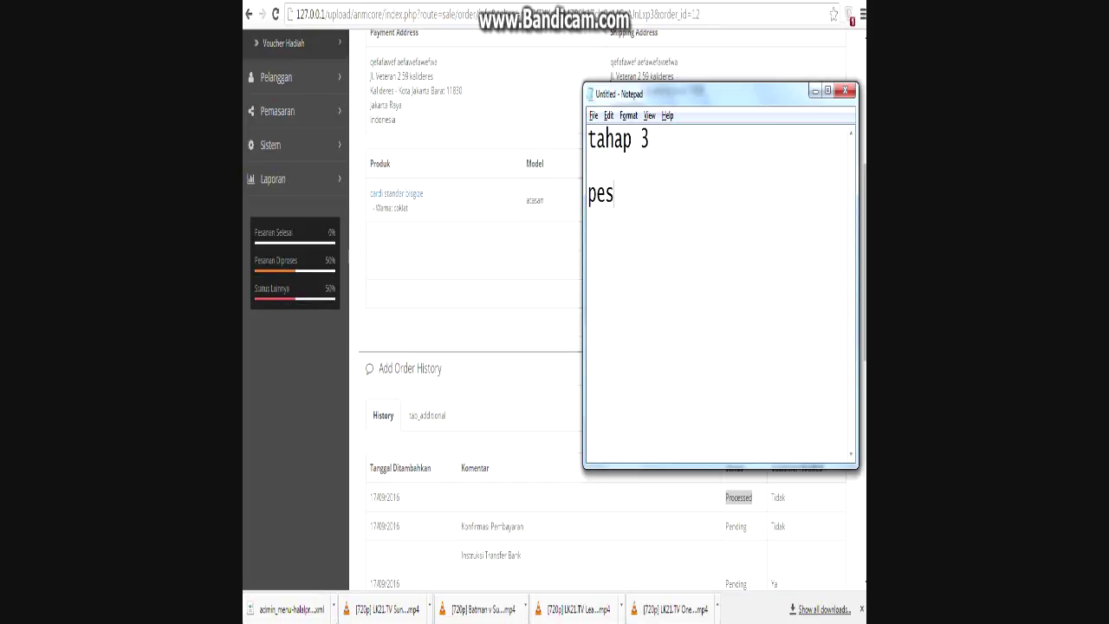
{"action": "type", "text": "anan telah"}
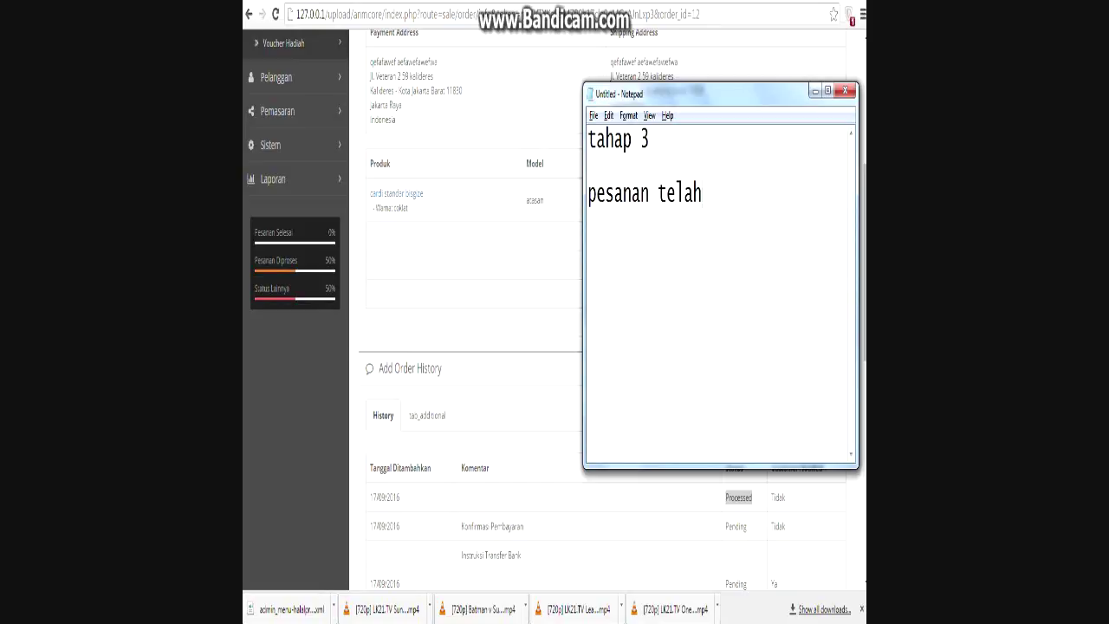
{"action": "type", "text": " dikirim ke p"}
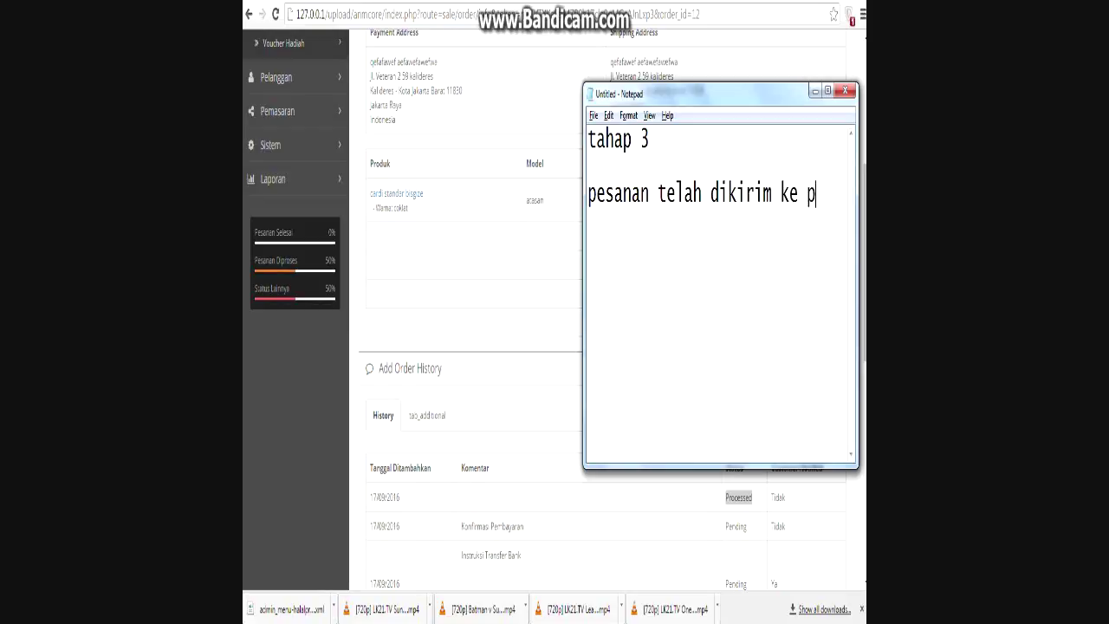
{"action": "type", "text": "elanggan"}
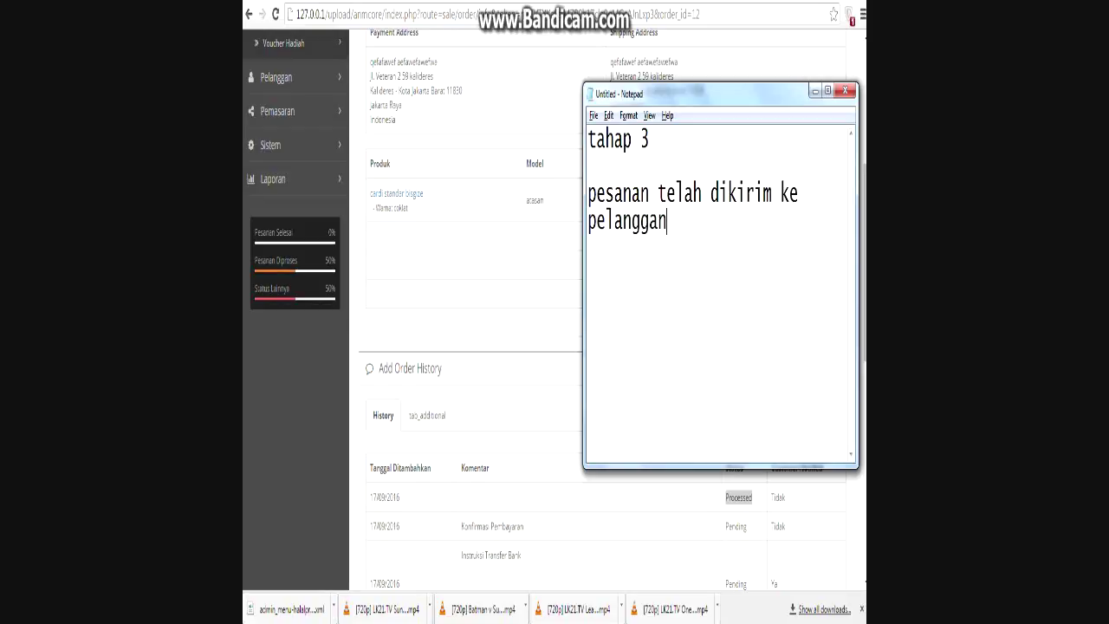
{"action": "type", "text": ". bukti resi"}
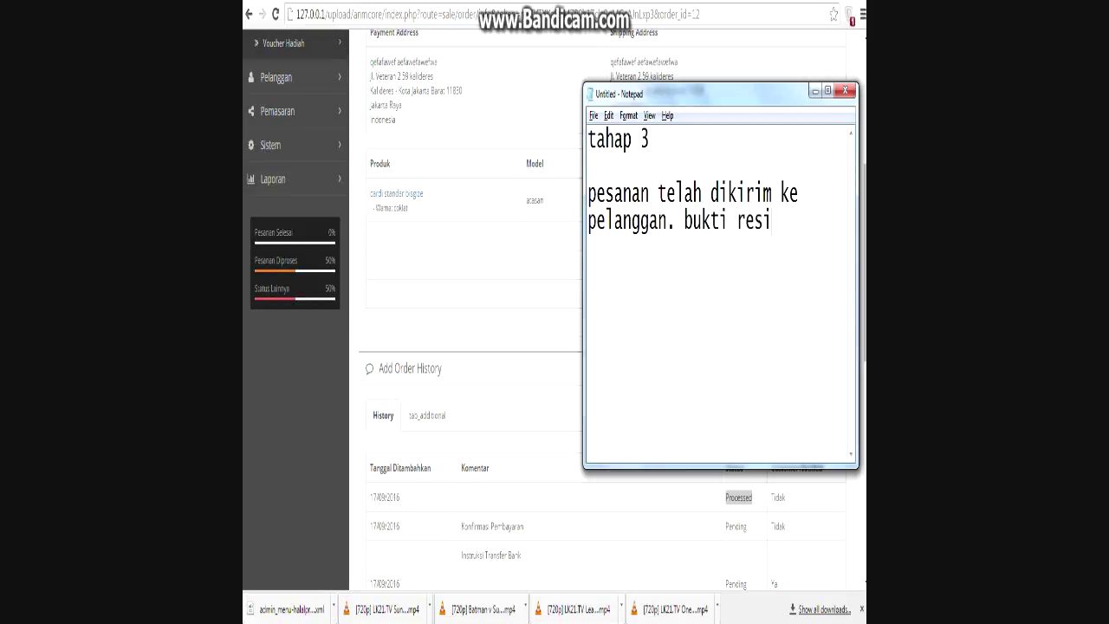
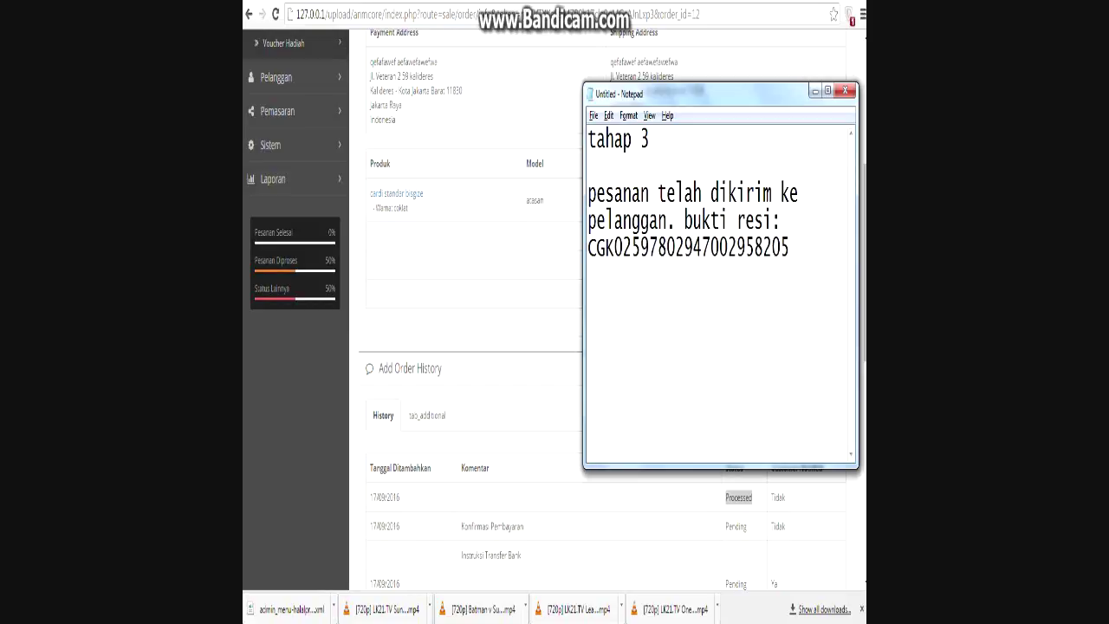
{"action": "left_click_drag", "start_coordinate": [588, 248], "coordinate": [607, 248]}
{"action": "left_click_drag", "start_coordinate": [790, 248], "coordinate": [588, 248]}
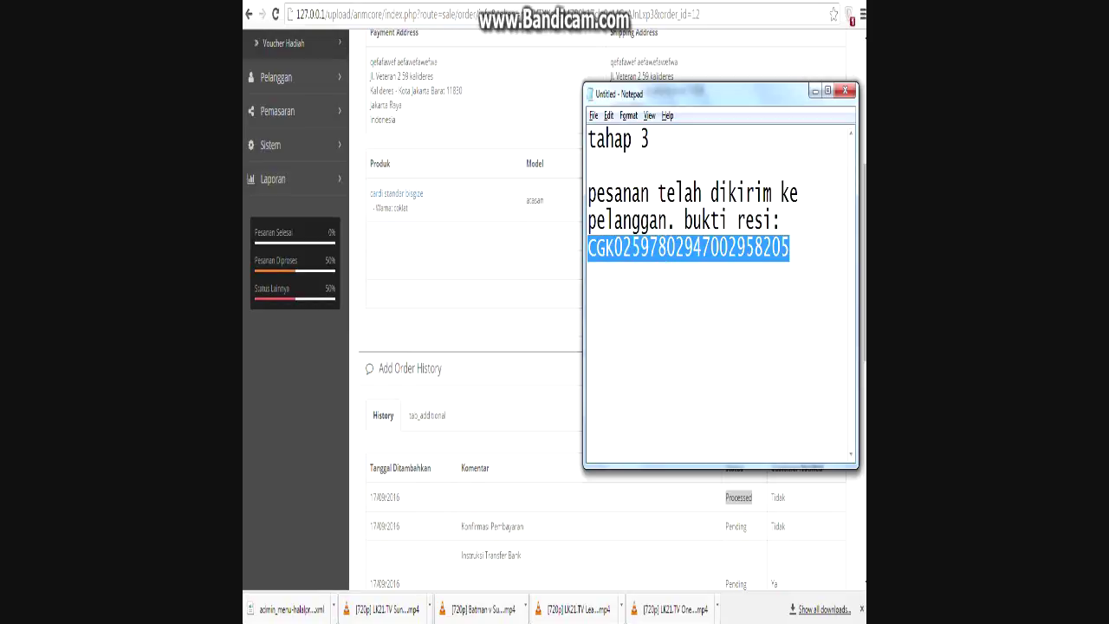
{"action": "left_click", "coordinate": [790, 248]}
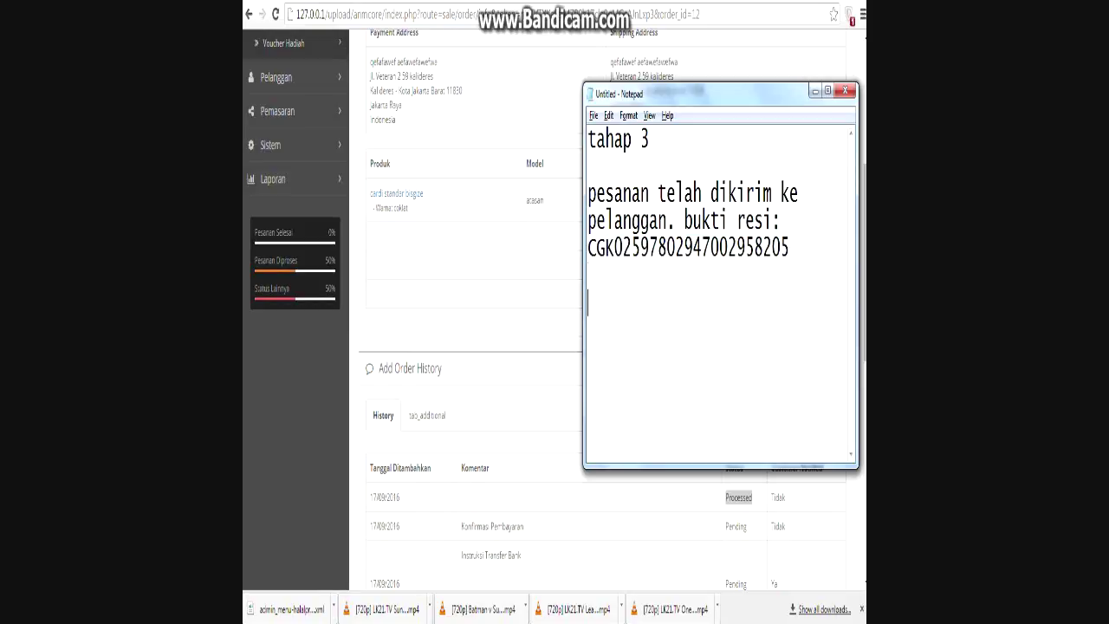
Add bullets '- input bukti resi dan ubah status pesanan ke shipped' and '- notifikasi pelanggan melalui email'.
{"action": "type", "text": "- input bukti resi dan ubah"}
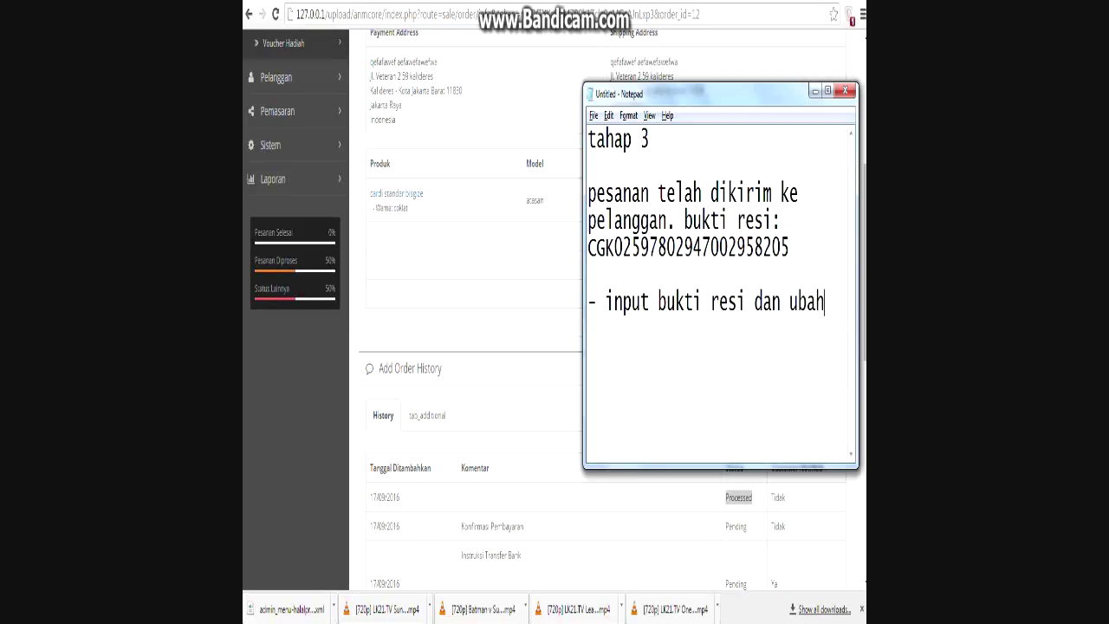
{"action": "type", "text": " status pesanan ke"}
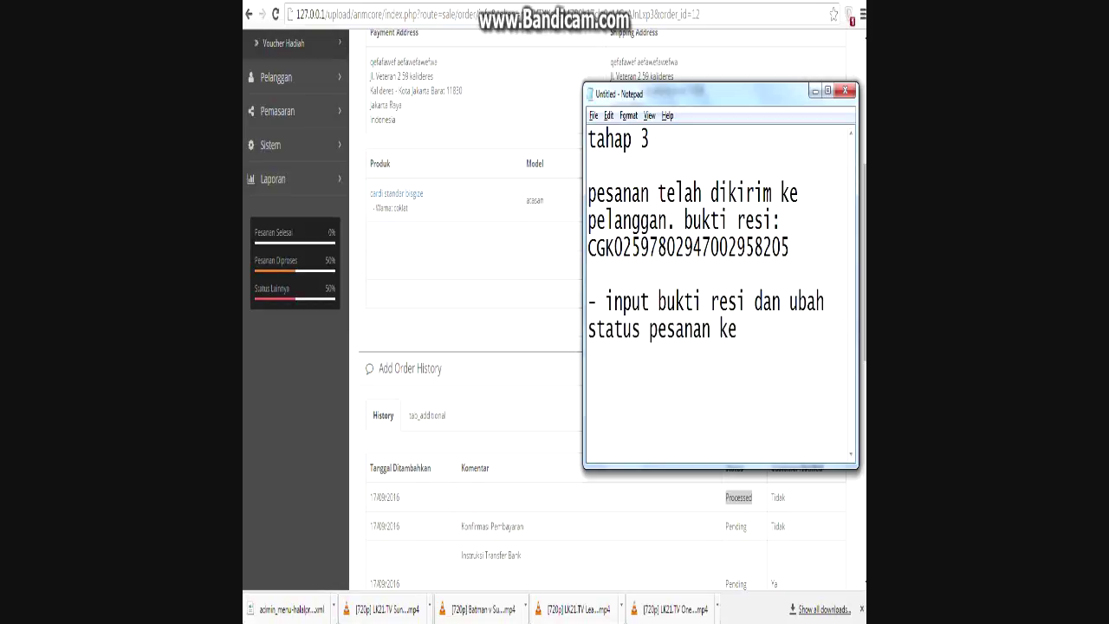
{"action": "type", "text": " shipped."}
{"action": "key", "text": "Return"}
{"action": "type", "text": "- n"}
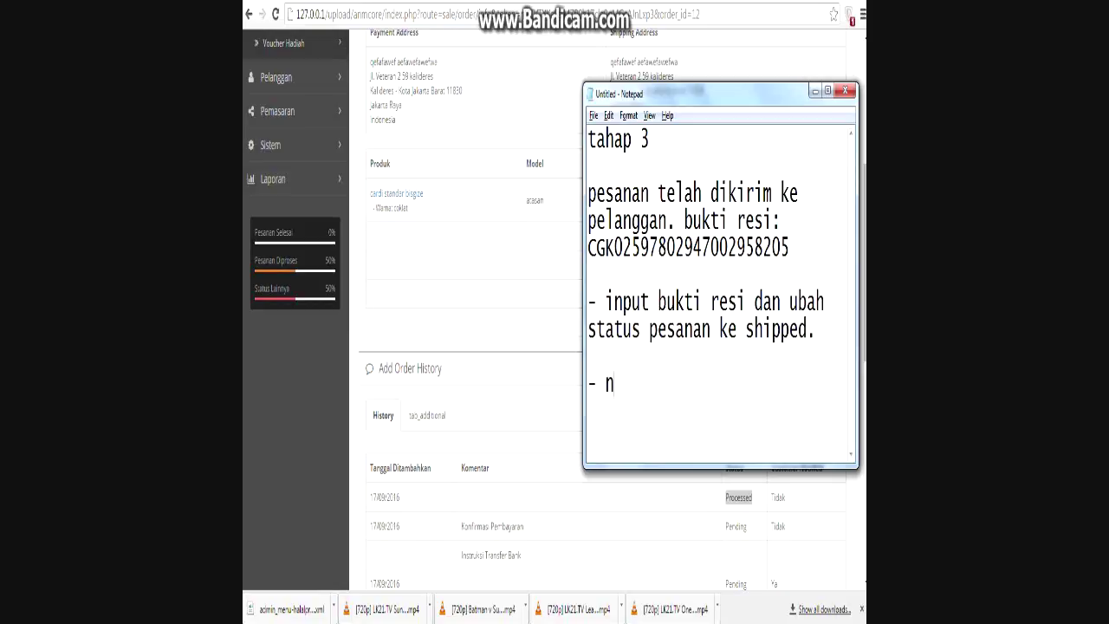
{"action": "type", "text": "otifikasi pelanggan melalui email"}
Paste the JNE receipt number into order 12's payment confirmation and save it.
{"action": "key", "text": "alt+Tab"}
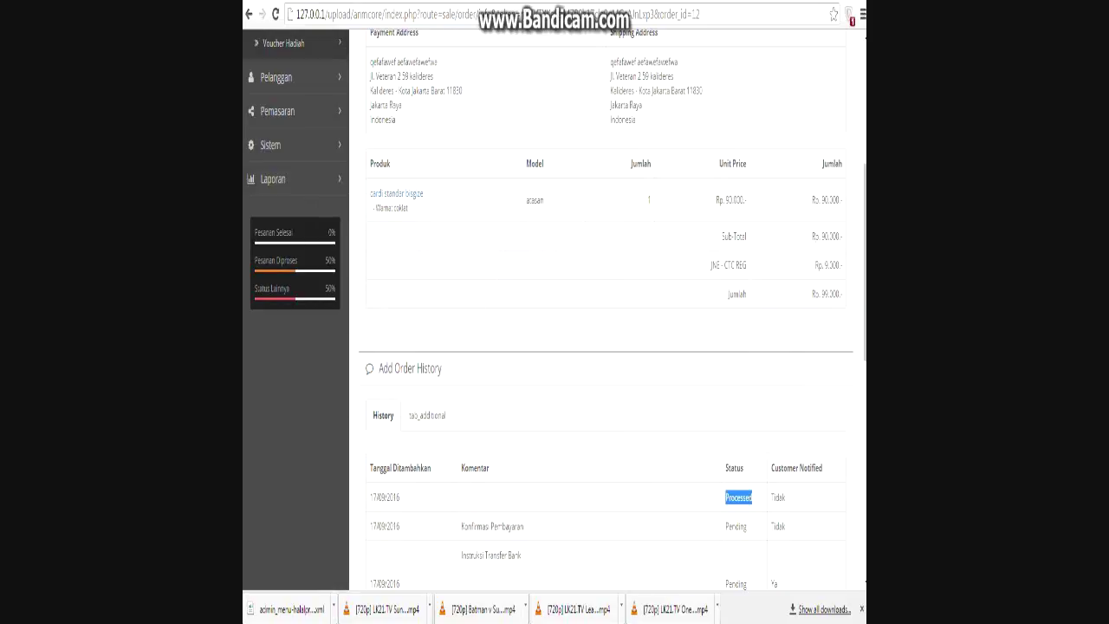
{"action": "scroll", "coordinate": [295, 312], "scroll_direction": "up", "scroll_amount": 4}
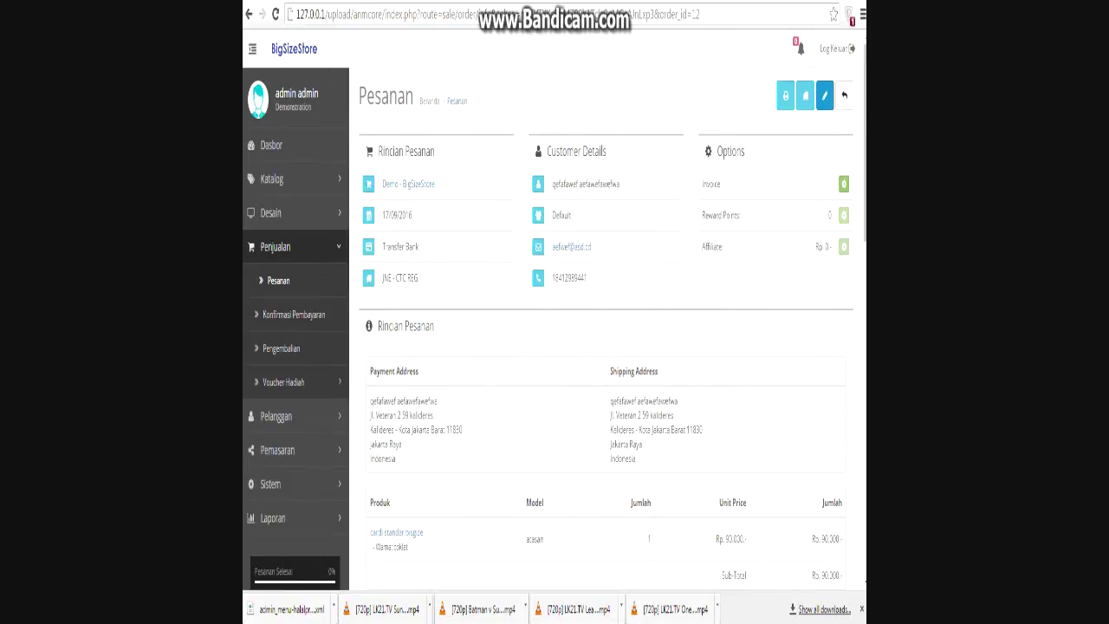
{"action": "left_click", "coordinate": [296, 314]}
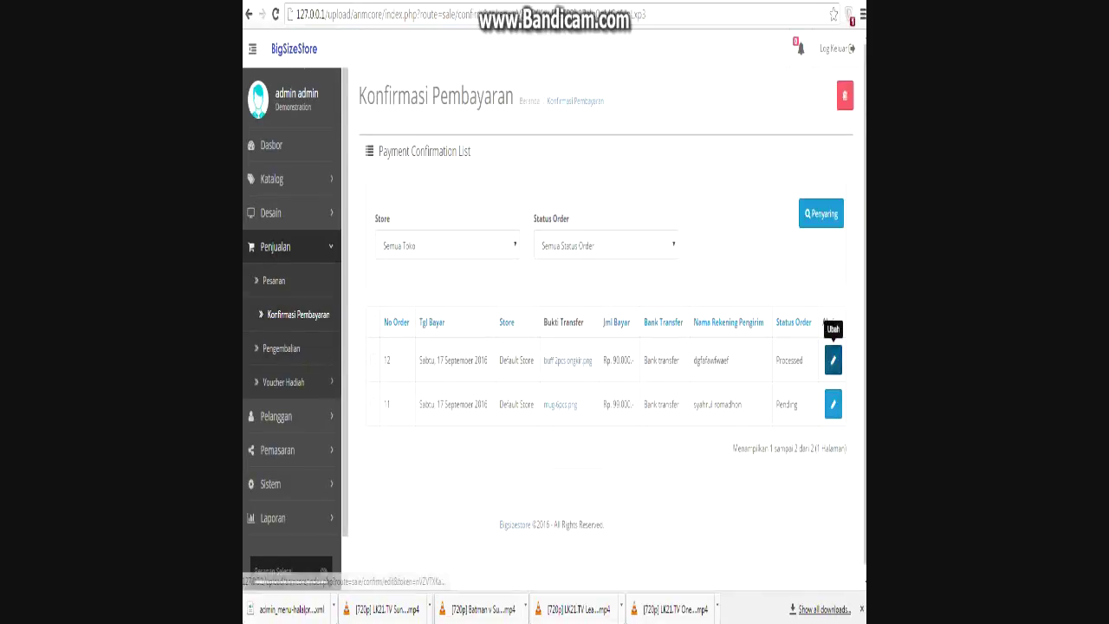
{"action": "left_click", "coordinate": [833, 360]}
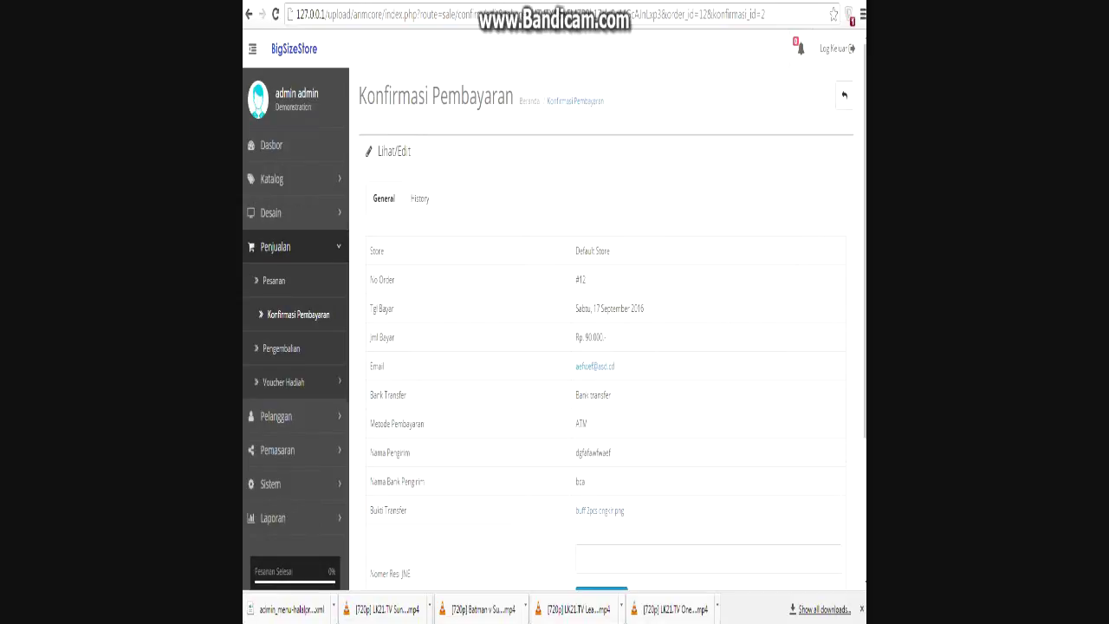
{"action": "scroll", "coordinate": [555, 312], "scroll_direction": "down", "scroll_amount": 2}
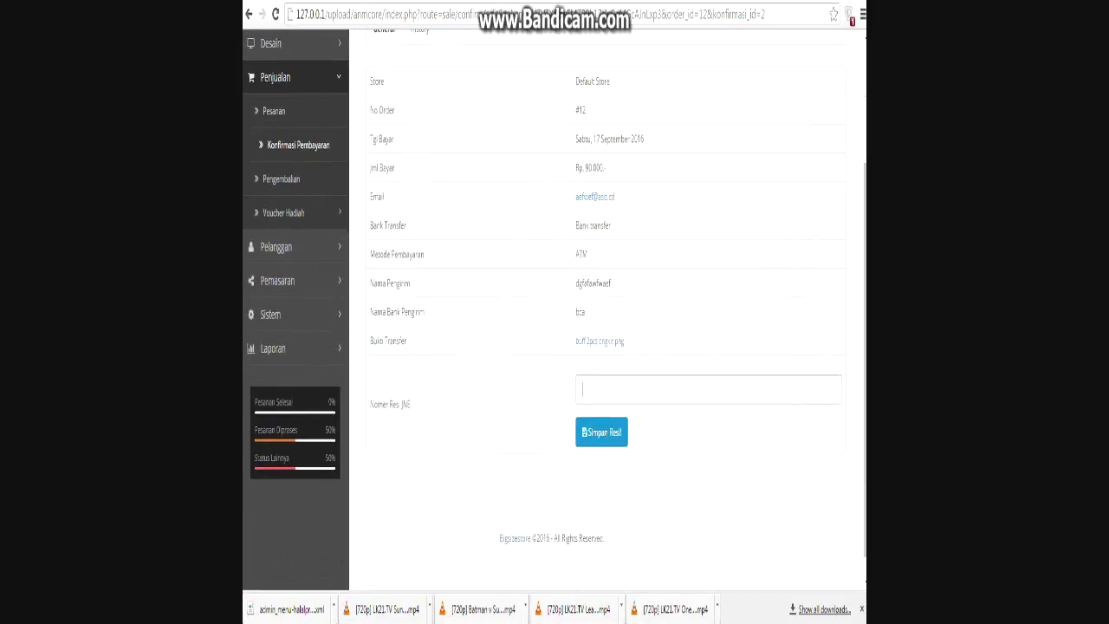
{"action": "key", "text": "ctrl+v"}
{"action": "left_click", "coordinate": [620, 431]}
Check the success message confirming the receipt number was stored.
{"action": "left_click_drag", "start_coordinate": [483, 252], "coordinate": [386, 252]}
{"action": "left_click", "coordinate": [387, 252]}
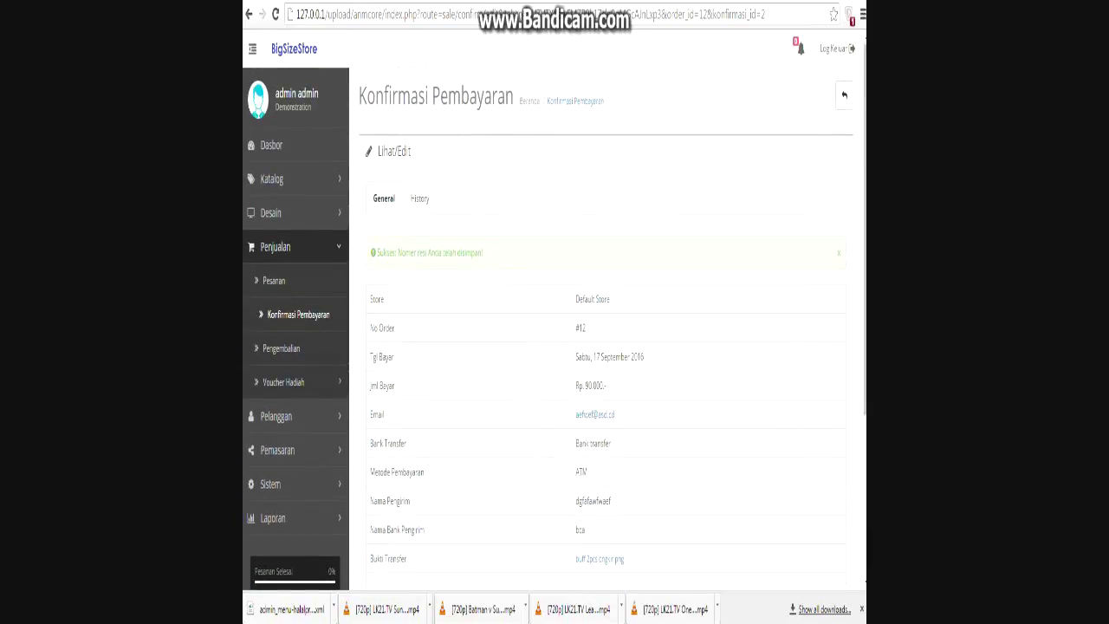
{"action": "scroll", "coordinate": [554, 309], "scroll_direction": "down", "scroll_amount": 2}
{"action": "scroll", "coordinate": [555, 310], "scroll_direction": "down", "scroll_amount": 1}
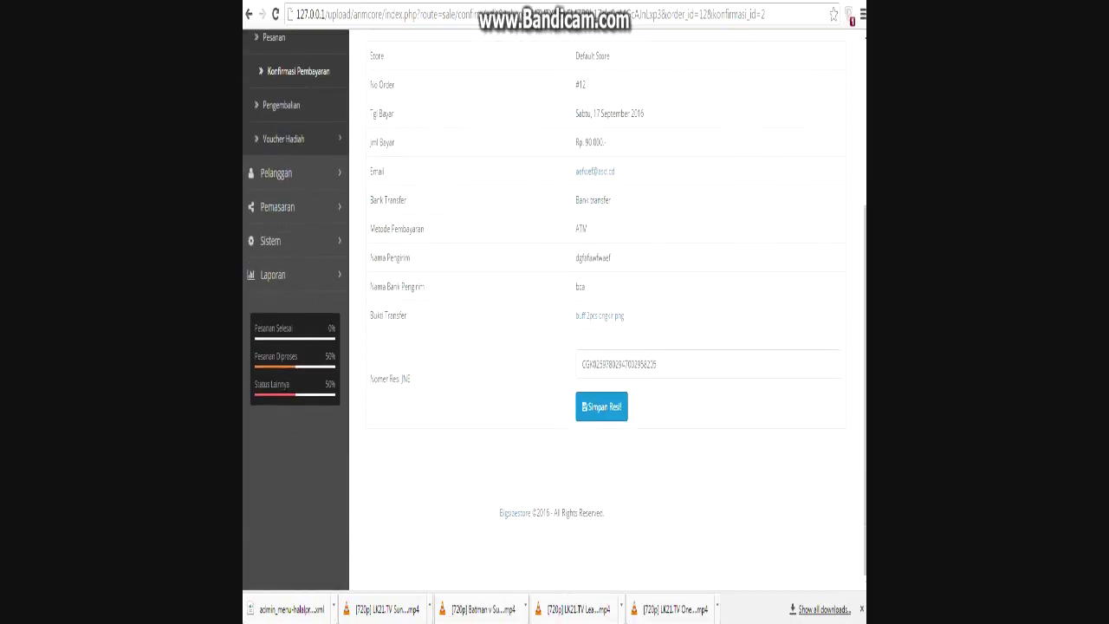
{"action": "scroll", "coordinate": [555, 309], "scroll_direction": "up", "scroll_amount": 3}
In order 12's History, choose status Shipped and untick Beritahukan Customer.
{"action": "left_click", "coordinate": [419, 198]}
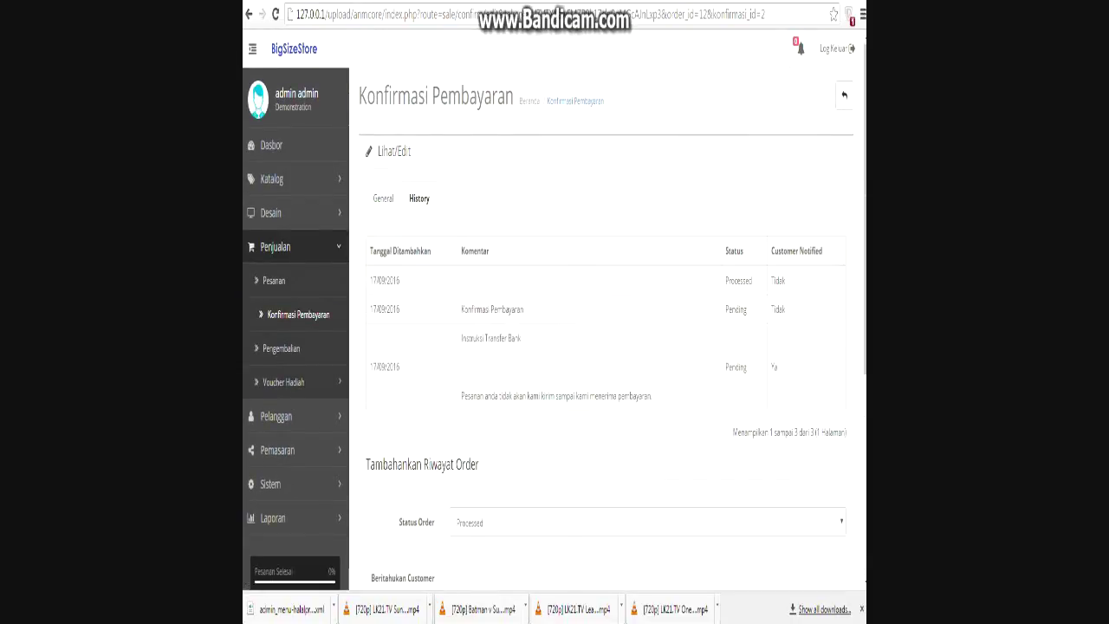
{"action": "scroll", "coordinate": [555, 310], "scroll_direction": "down", "scroll_amount": 2}
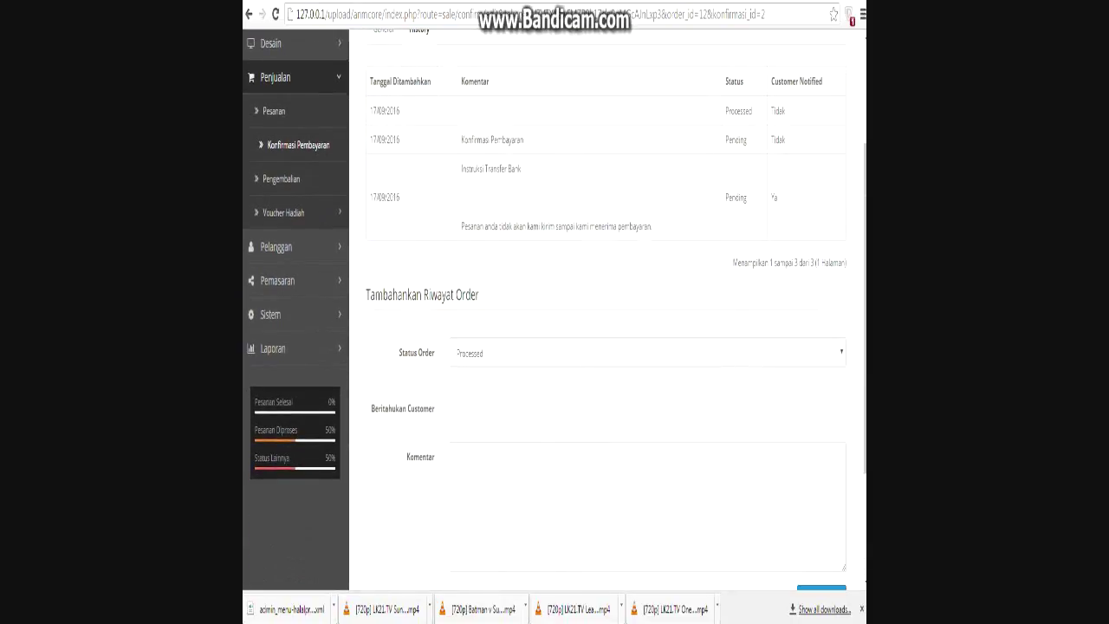
{"action": "left_click", "coordinate": [646, 353]}
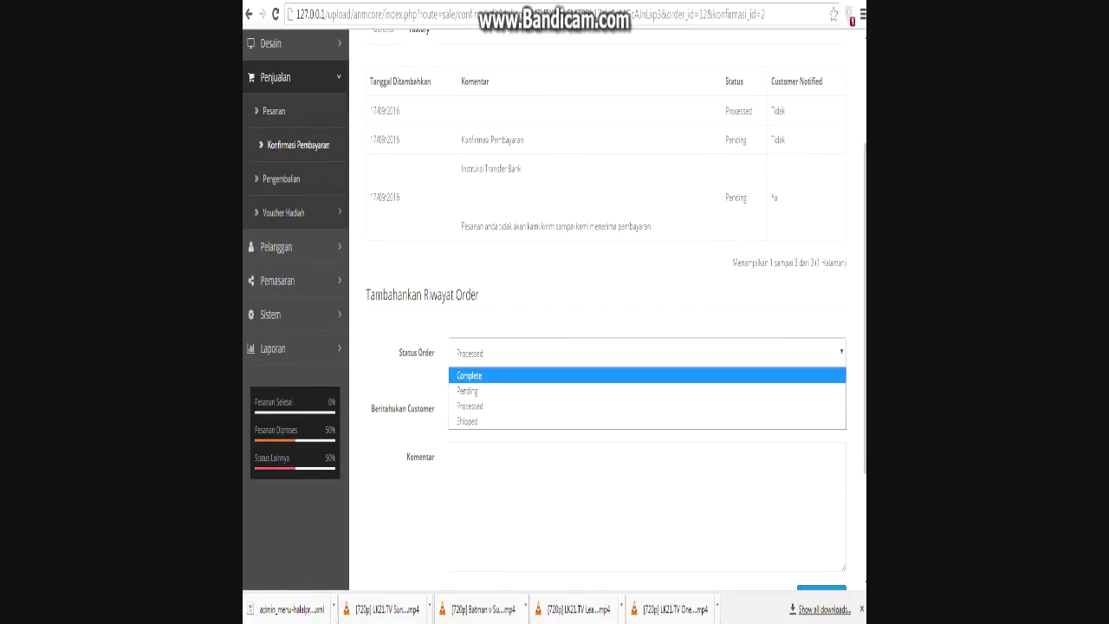
{"action": "key", "text": "Down"}
{"action": "key", "text": "Down"}
{"action": "key", "text": "Down"}
{"action": "key", "text": "Return"}
{"action": "key", "text": "Tab"}
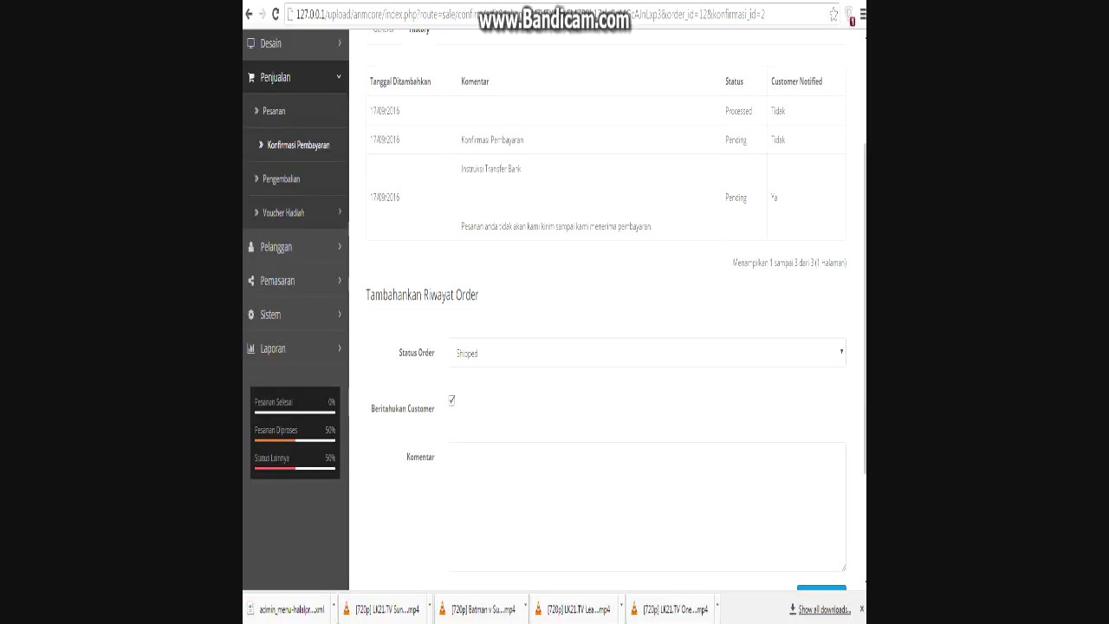
{"action": "key", "text": "space"}
{"action": "scroll", "coordinate": [555, 347], "scroll_direction": "down", "scroll_amount": 2}
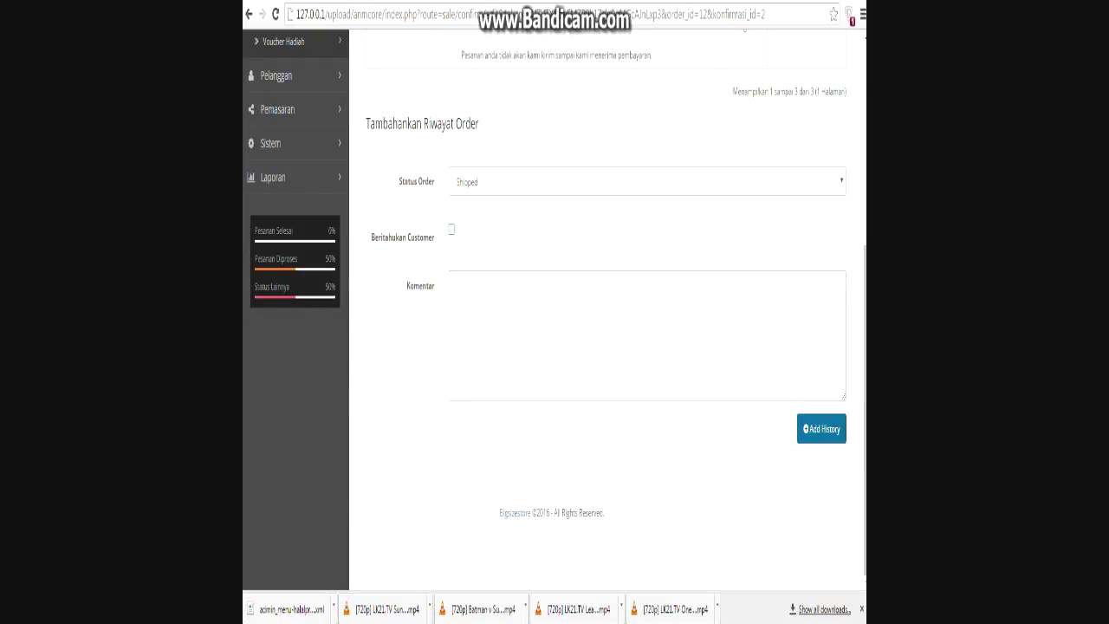
Add the Shipped history entry, then view the order list showing order 12 as Shipped.
{"action": "key", "text": "Tab"}
{"action": "key", "text": "Home"}
{"action": "scroll", "coordinate": [554, 347], "scroll_direction": "down", "scroll_amount": 3}
{"action": "scroll", "coordinate": [554, 346], "scroll_direction": "down", "scroll_amount": 2}
{"action": "key", "text": "Return"}
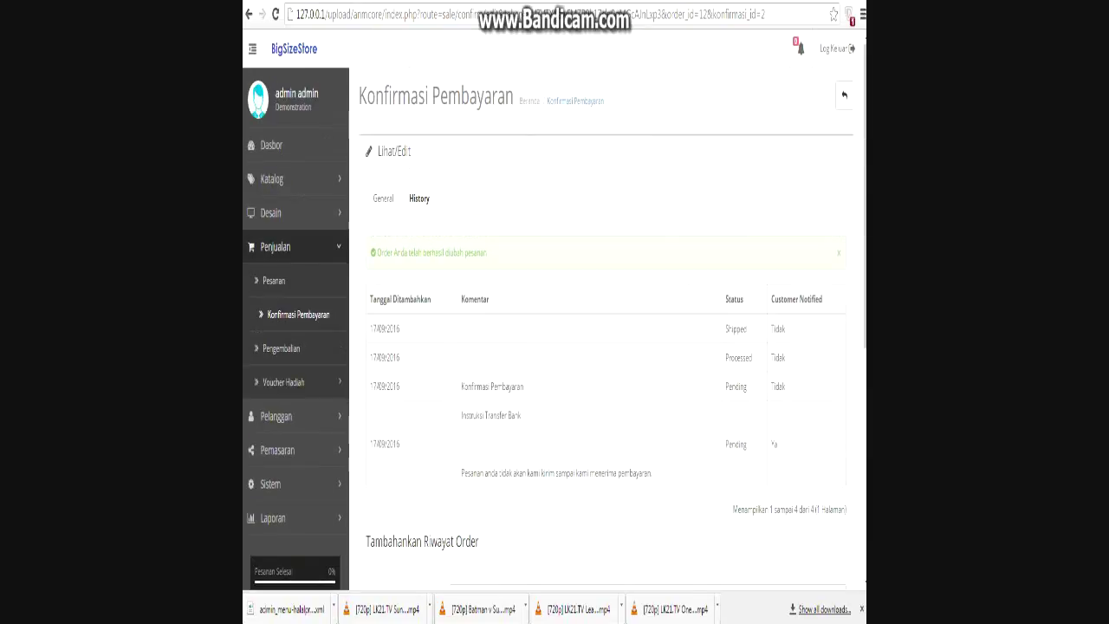
{"action": "left_click_drag", "start_coordinate": [487, 252], "coordinate": [376, 252]}
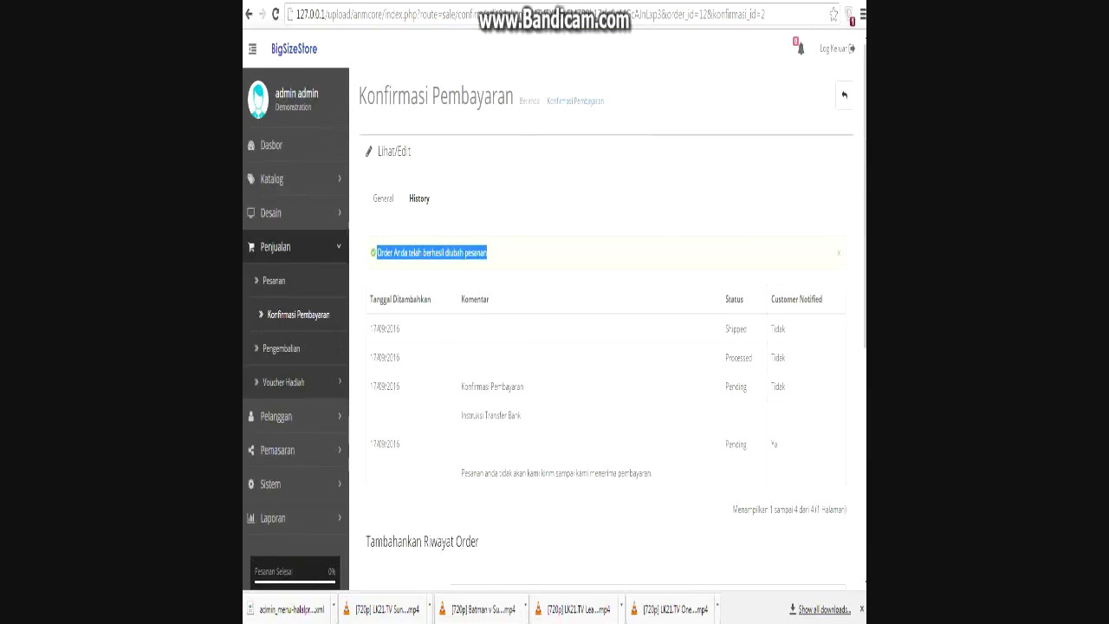
{"action": "left_click", "coordinate": [275, 279]}
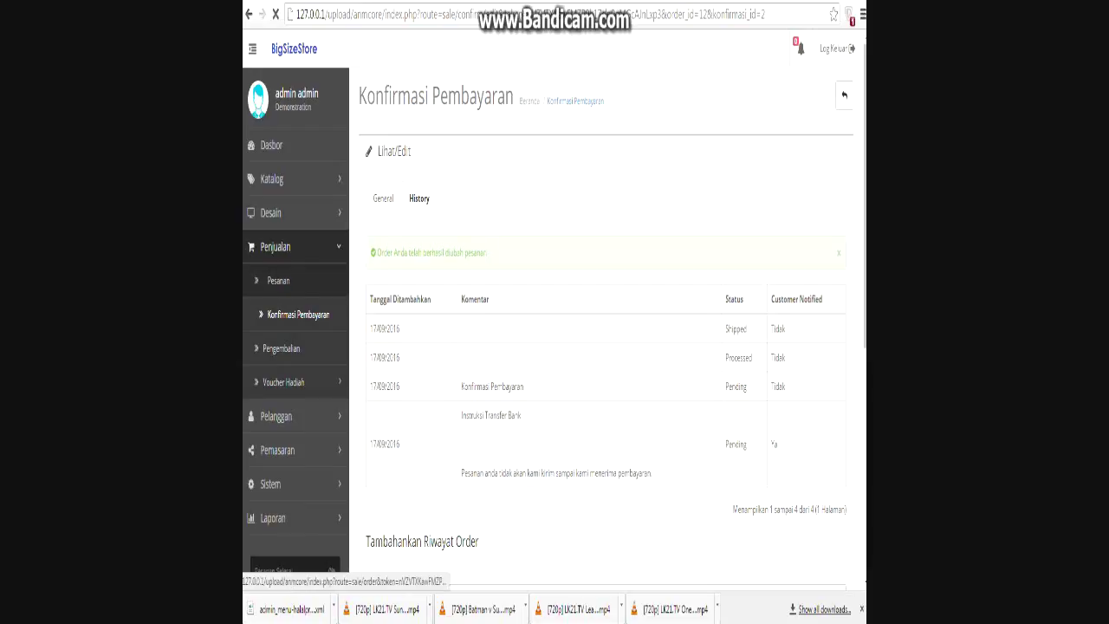
{"action": "scroll", "coordinate": [555, 347], "scroll_direction": "down", "scroll_amount": 2}
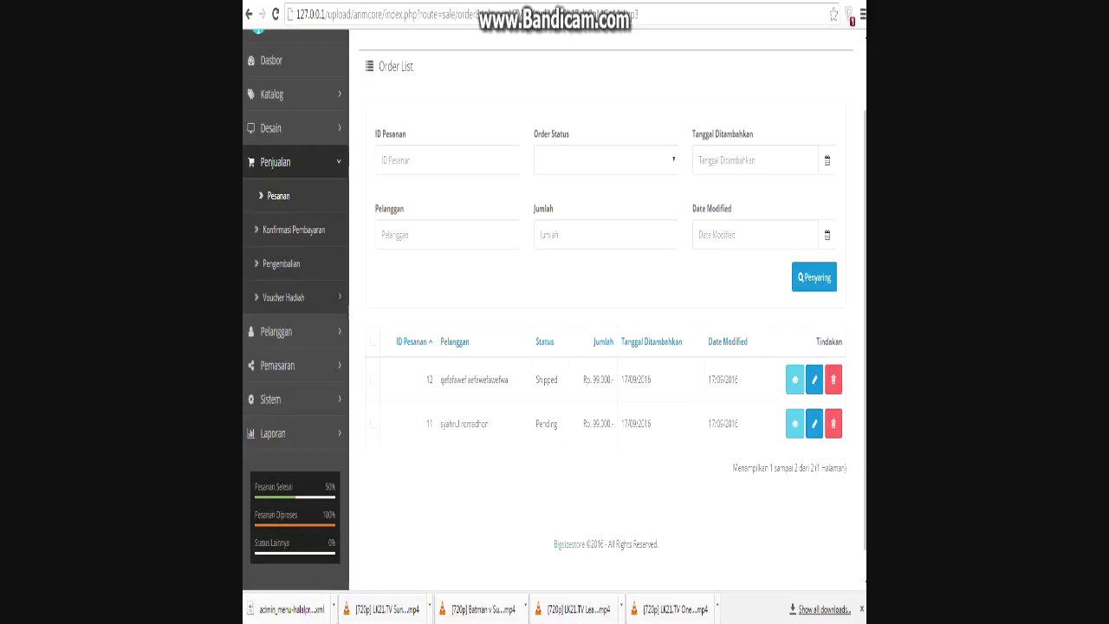
Open order 12's info page and confirm Shipped heads its Order History.
{"action": "left_click", "coordinate": [795, 380]}
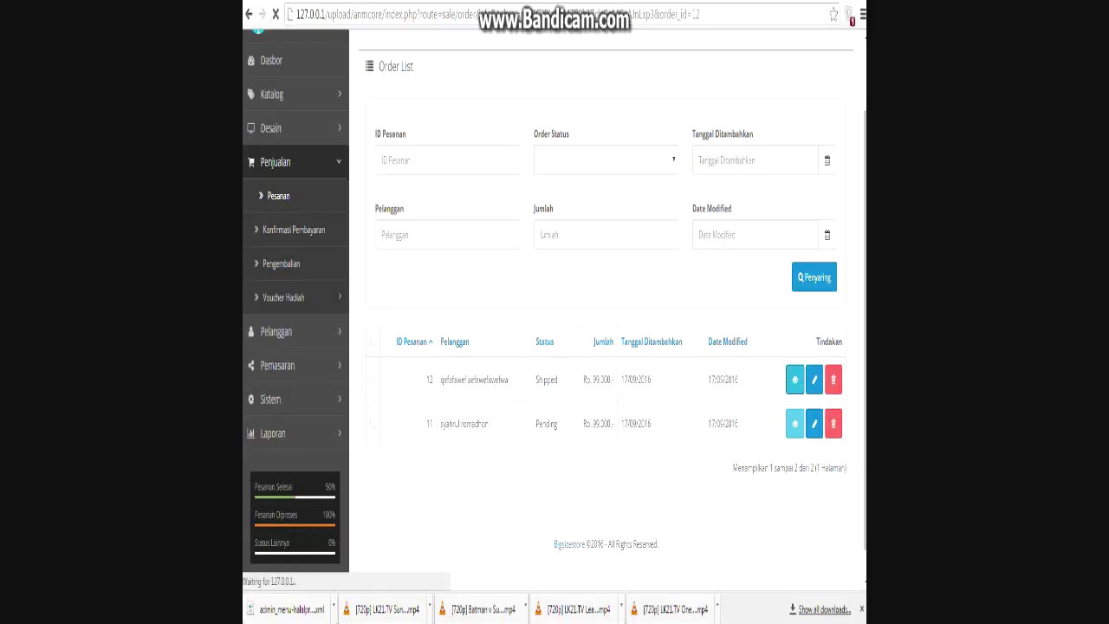
{"action": "scroll", "coordinate": [555, 346], "scroll_direction": "down", "scroll_amount": 2}
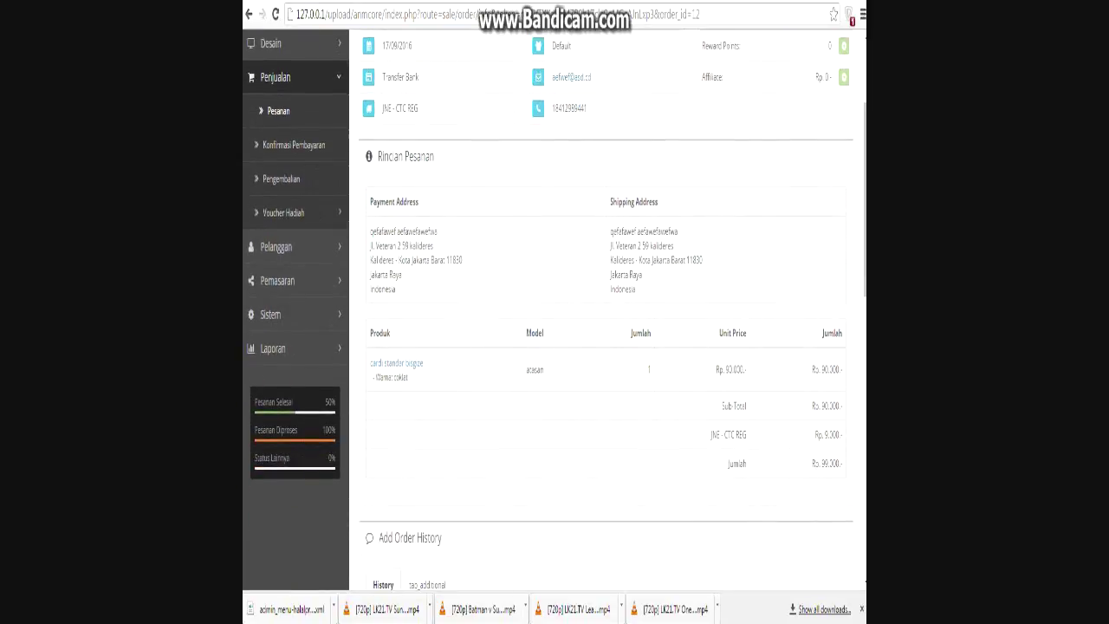
{"action": "scroll", "coordinate": [555, 346], "scroll_direction": "up", "scroll_amount": 1}
{"action": "scroll", "coordinate": [554, 347], "scroll_direction": "down", "scroll_amount": 6}
{"action": "double_click", "coordinate": [736, 244]}
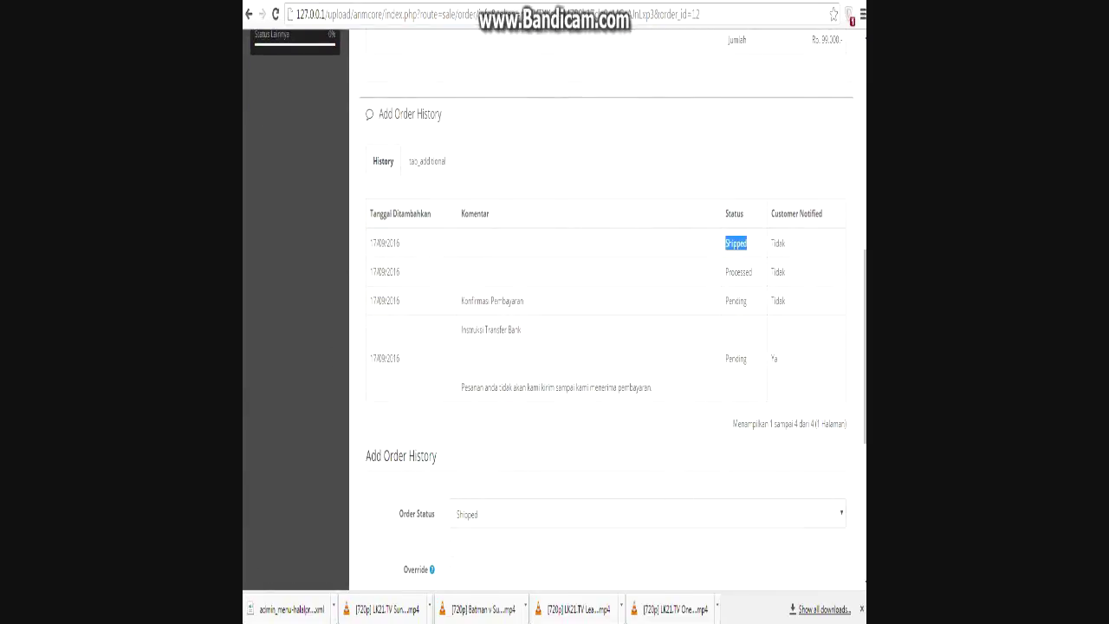
{"action": "scroll", "coordinate": [554, 347], "scroll_direction": "up", "scroll_amount": 8}
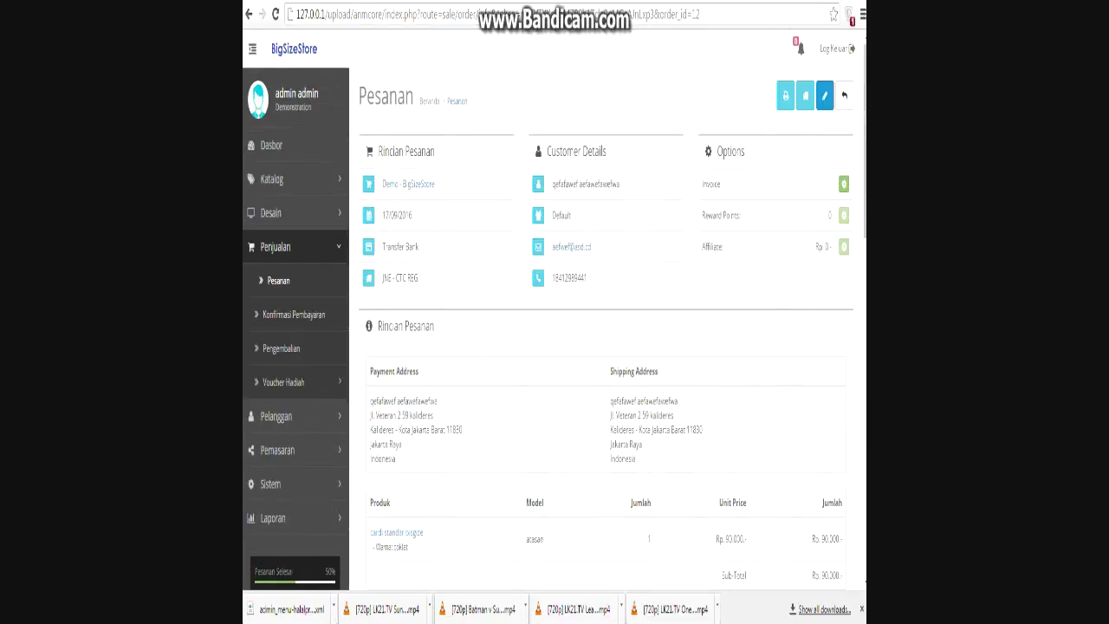
{"action": "key", "text": "alt+Tab"}
Overwrite the stage 3 note with the single line 'sekian dan terima kasih'.
{"action": "key", "text": "ctrl+a"}
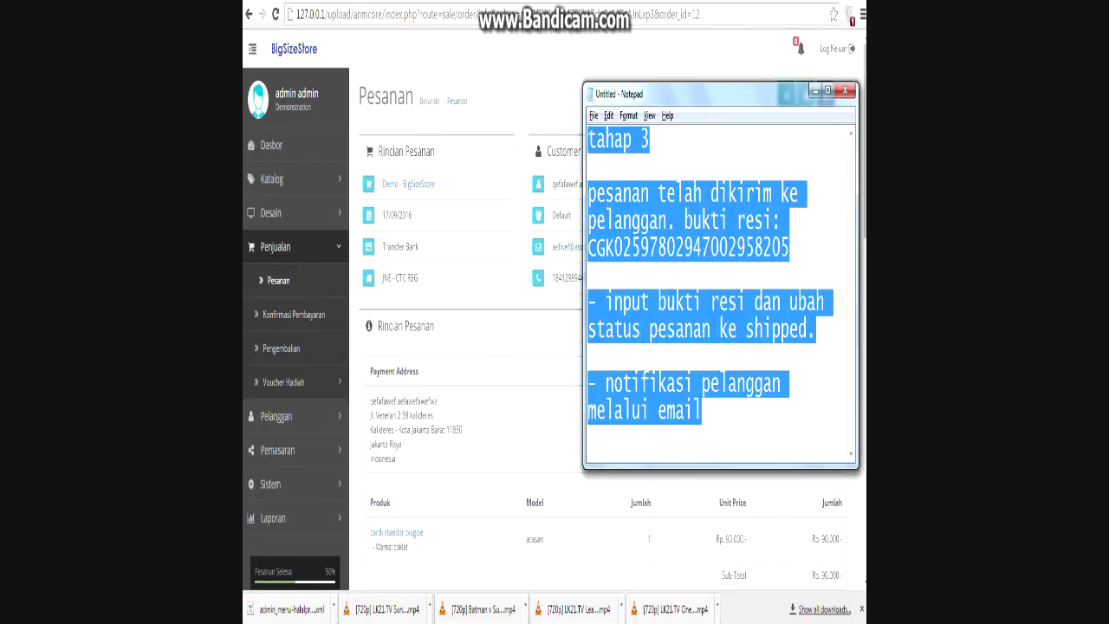
{"action": "type", "text": "sekian dan terima kasih"}
{"action": "left_click", "coordinate": [746, 140]}
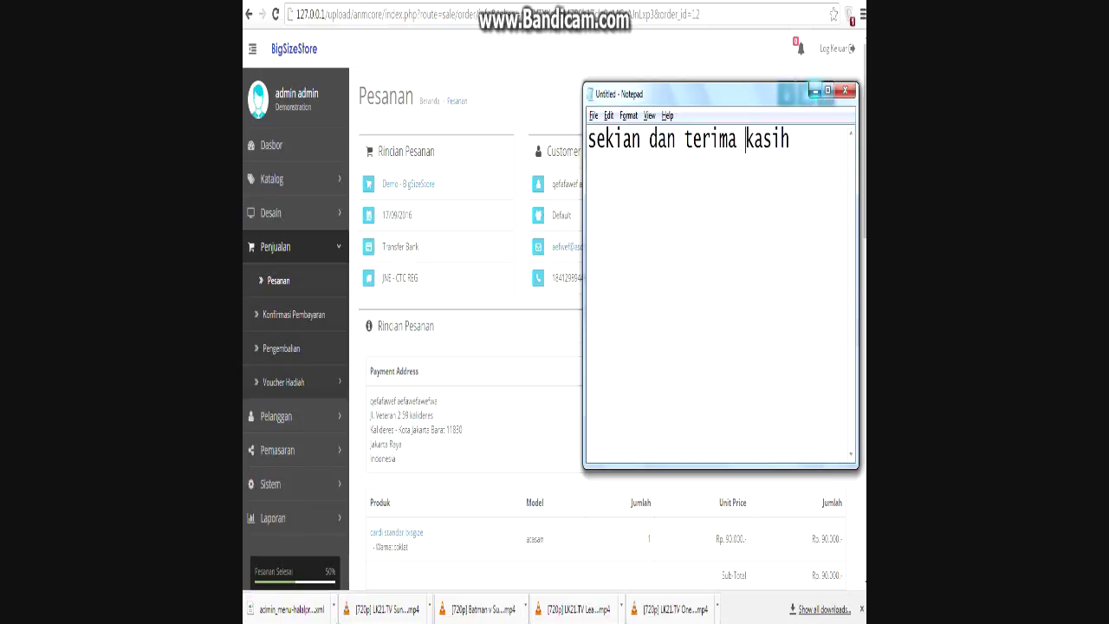